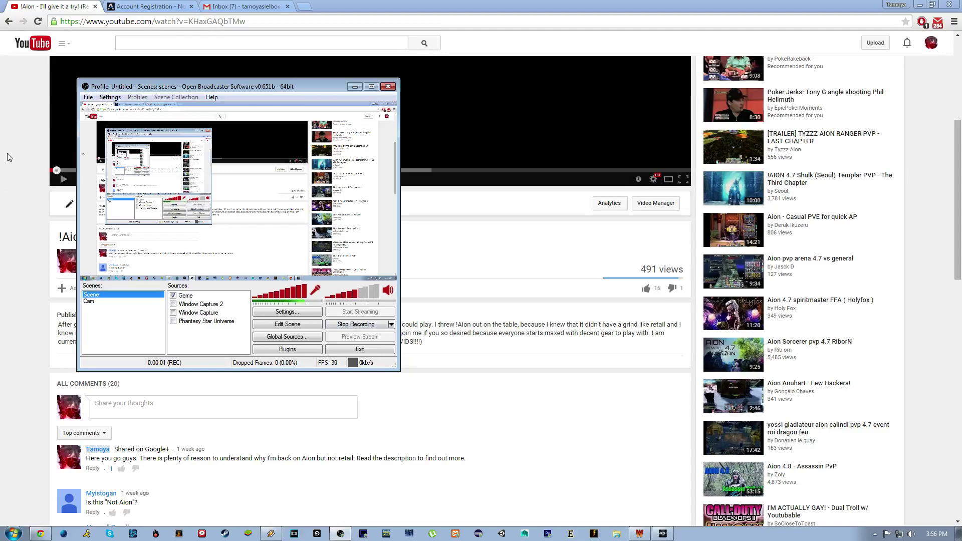
Scroll the Aion video's comments and highlight the one asking about an official server.
left_click(64, 159)
scroll(64, 227, "up", 5)
scroll(63, 226, "down", 15)
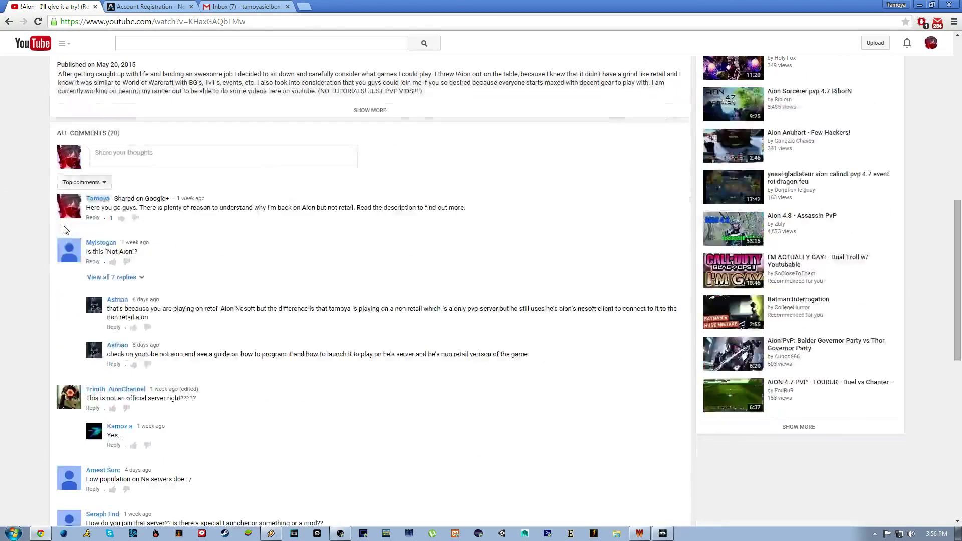
scroll(68, 224, "up", 15)
scroll(69, 229, "down", 12)
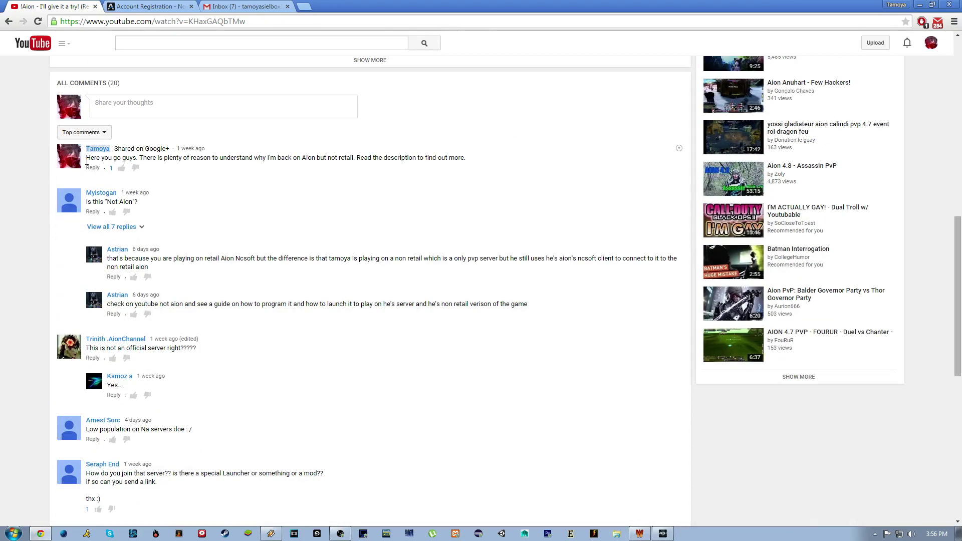
left_click_drag(86, 201, 155, 209)
left_click(156, 209)
scroll(156, 209, "down", 2)
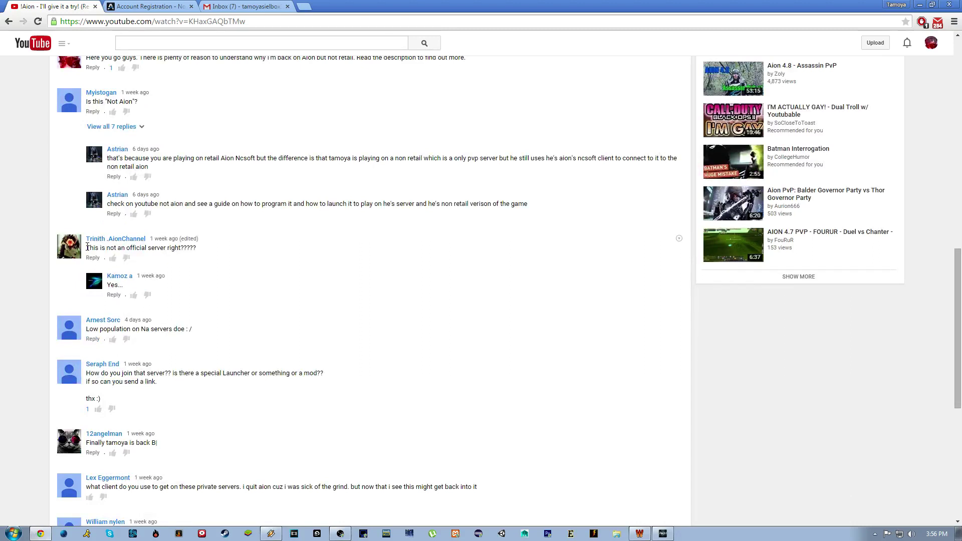
left_click_drag(94, 248, 215, 249)
left_click(215, 253)
Highlight the comments about low population, how to join, and a special launcher.
scroll(132, 303, "down", 1)
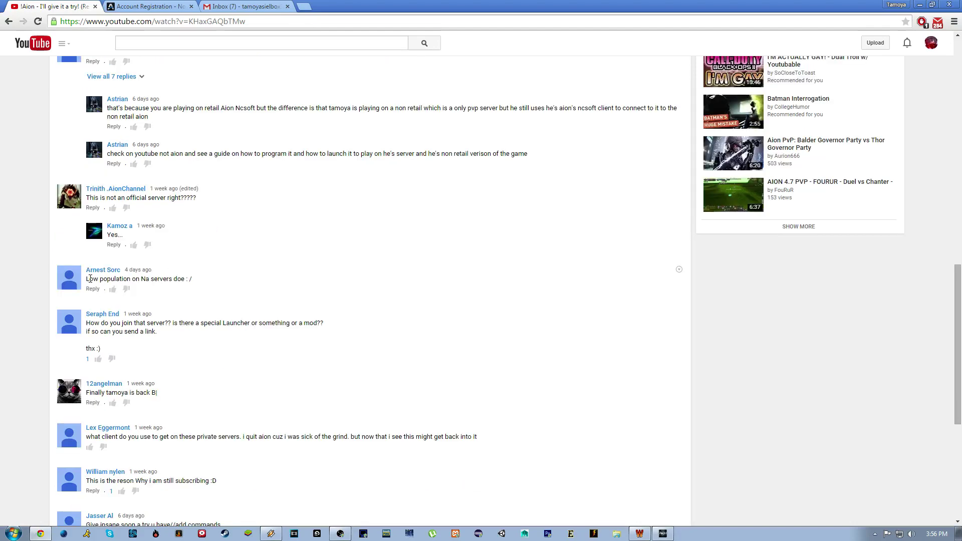
left_click_drag(96, 281, 199, 281)
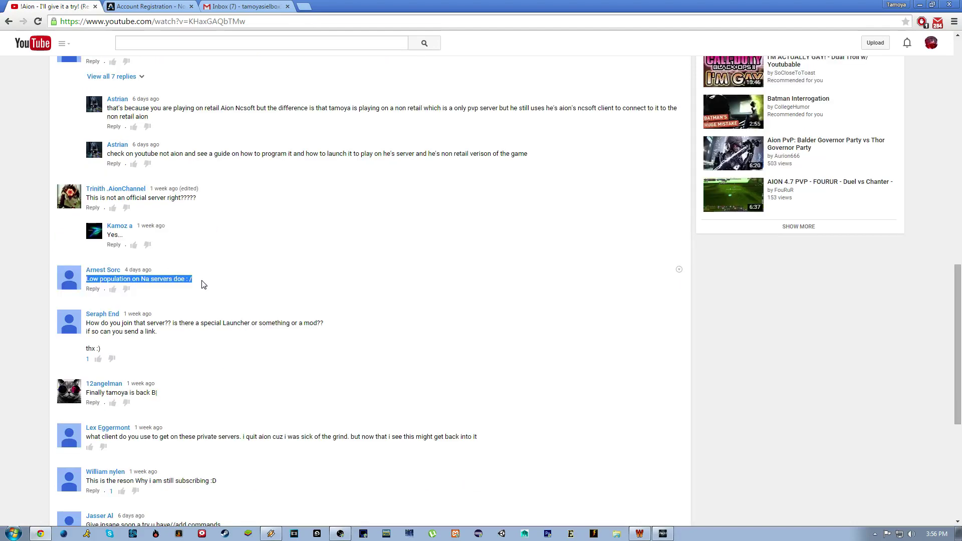
left_click(195, 281)
scroll(194, 281, "down", 2)
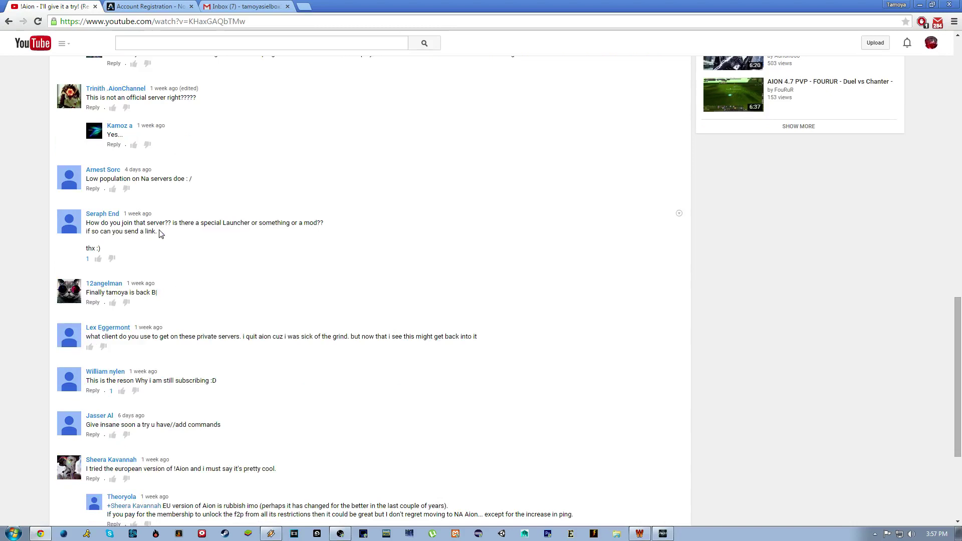
left_click_drag(159, 232, 88, 222)
left_click(98, 231)
triple_click(171, 225)
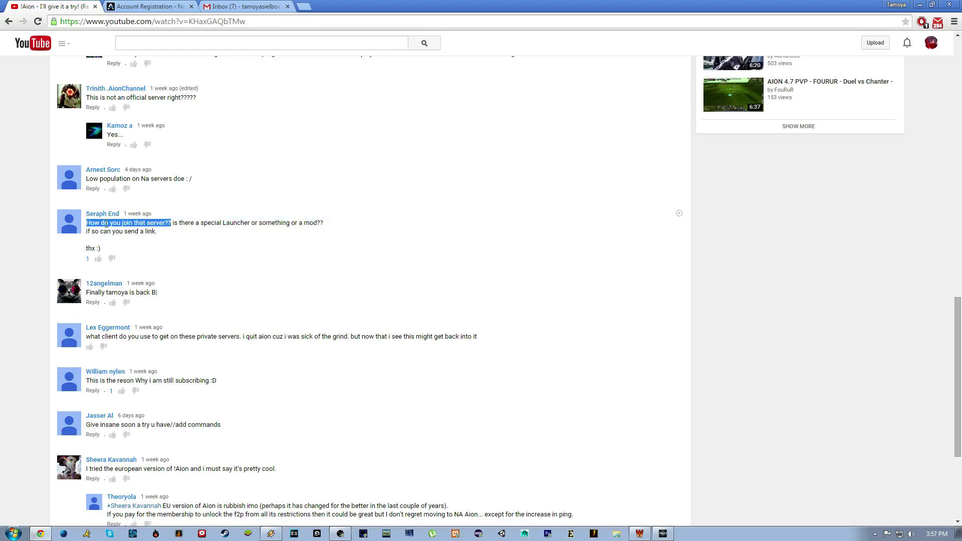
left_click(170, 224)
left_click_drag(173, 223, 249, 239)
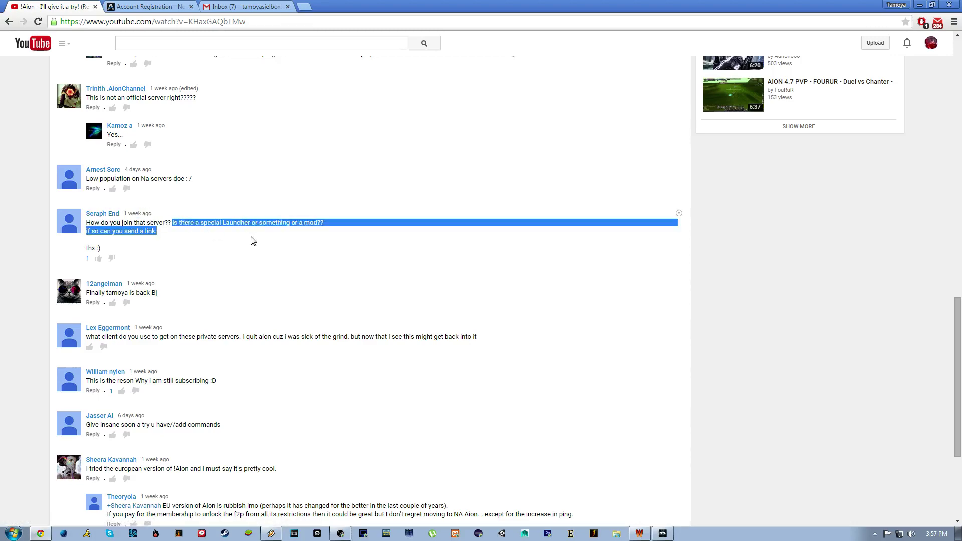
left_click(249, 238)
Highlight the comments about which client is used, getting back in, and the European version.
scroll(2, 310, "down", 3)
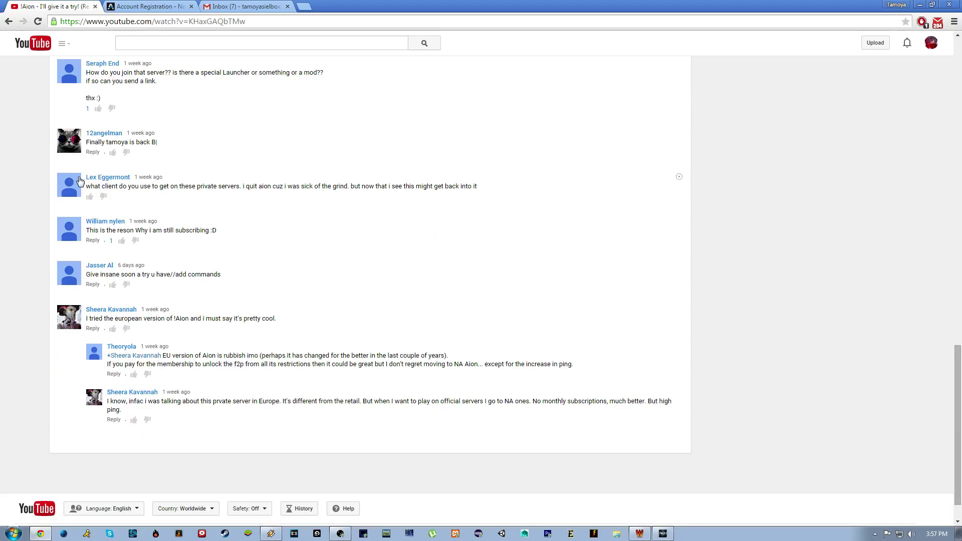
left_click_drag(88, 186, 373, 191)
left_click(390, 190)
left_click_drag(482, 191, 381, 189)
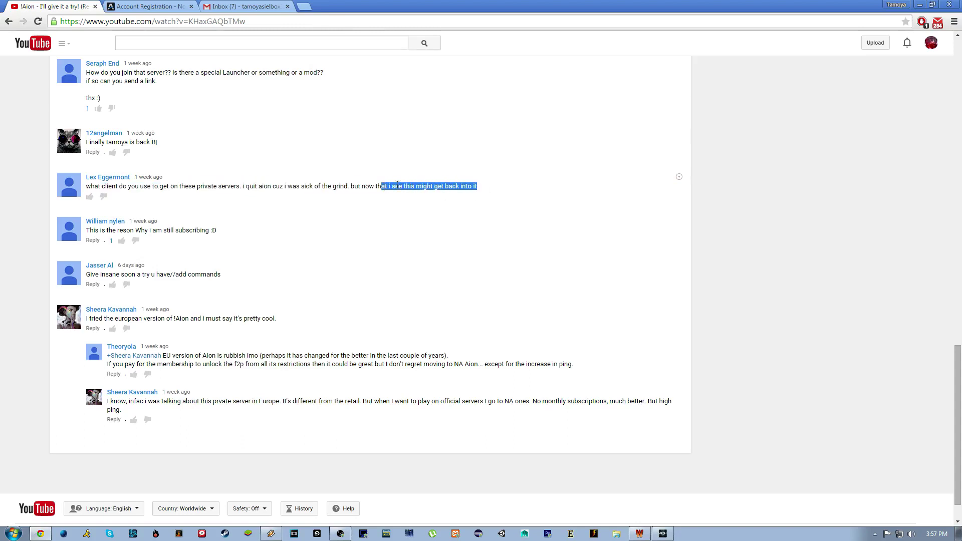
left_click(397, 185)
scroll(372, 182, "up", 15)
scroll(443, 373, "down", 8)
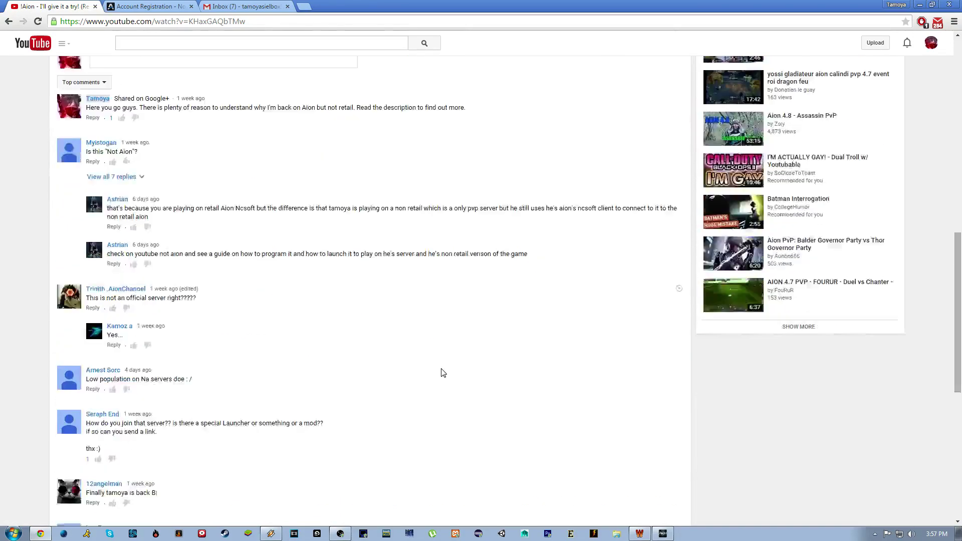
scroll(443, 373, "down", 8)
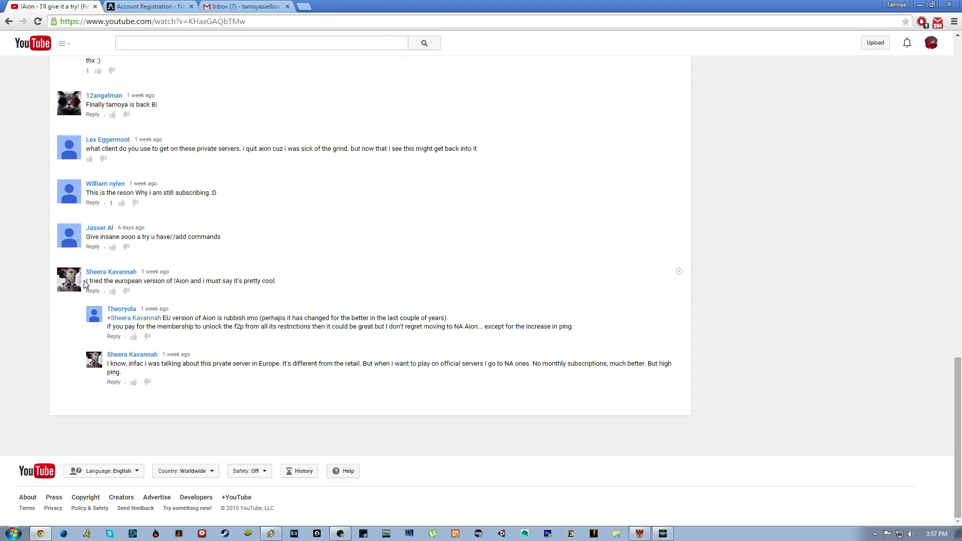
mouse_move(87, 280)
left_mouse_down()
mouse_move(287, 278)
mouse_move(96, 283)
left_mouse_up()
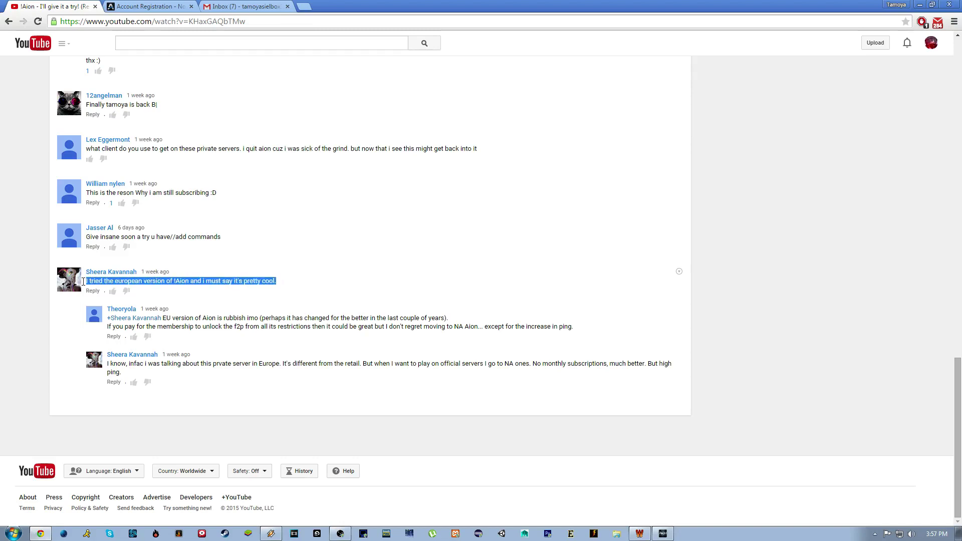
left_click(97, 283)
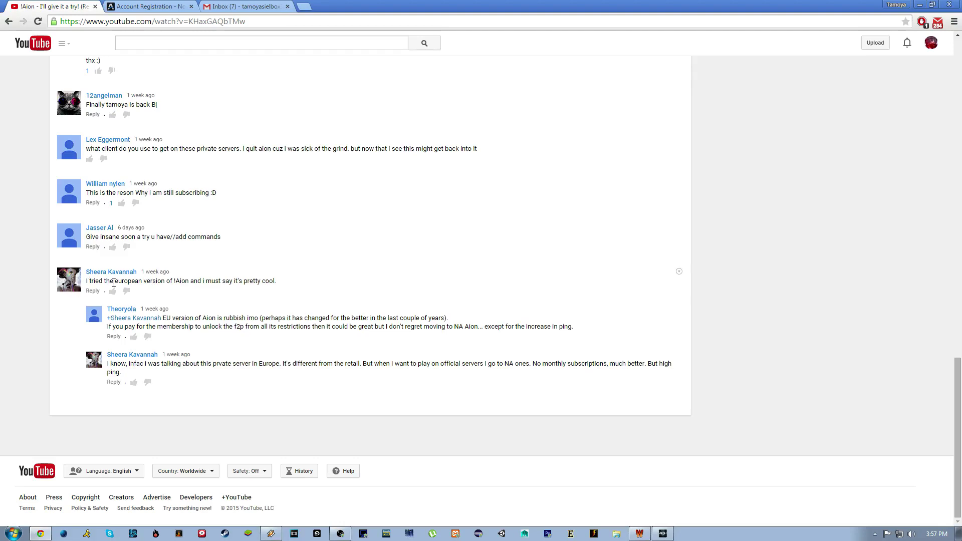
scroll(238, 392, "up", 9)
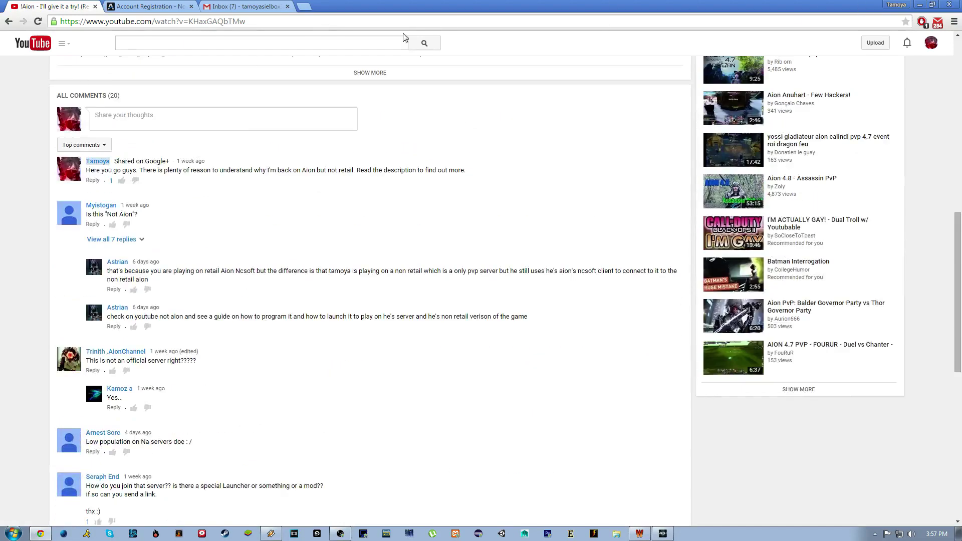
On the registration page, enter the chosen account name.
left_click(143, 6)
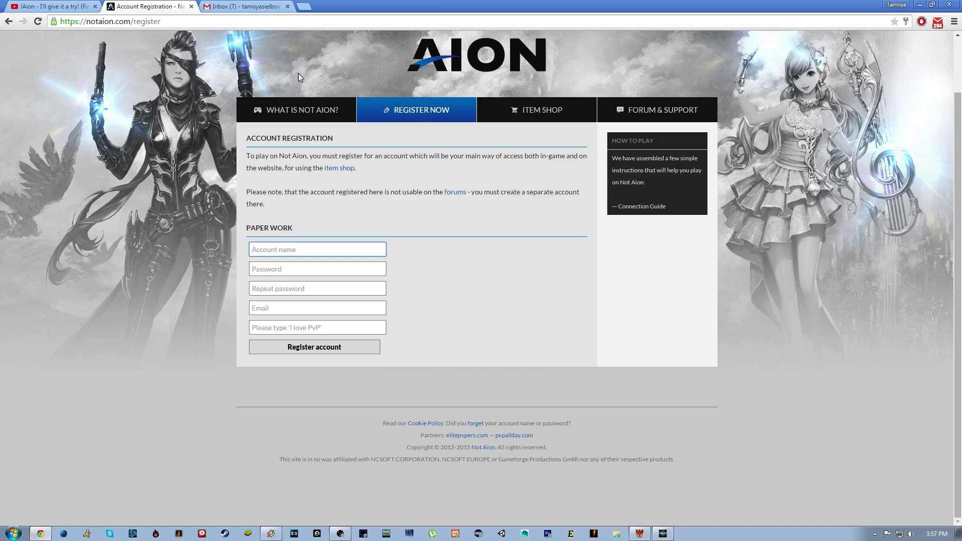
left_click(335, 247)
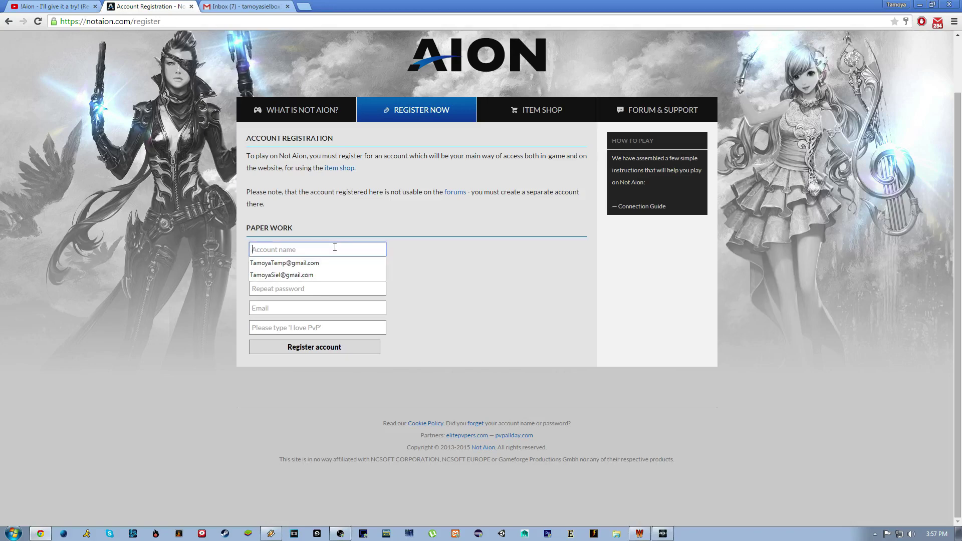
left_click(333, 246)
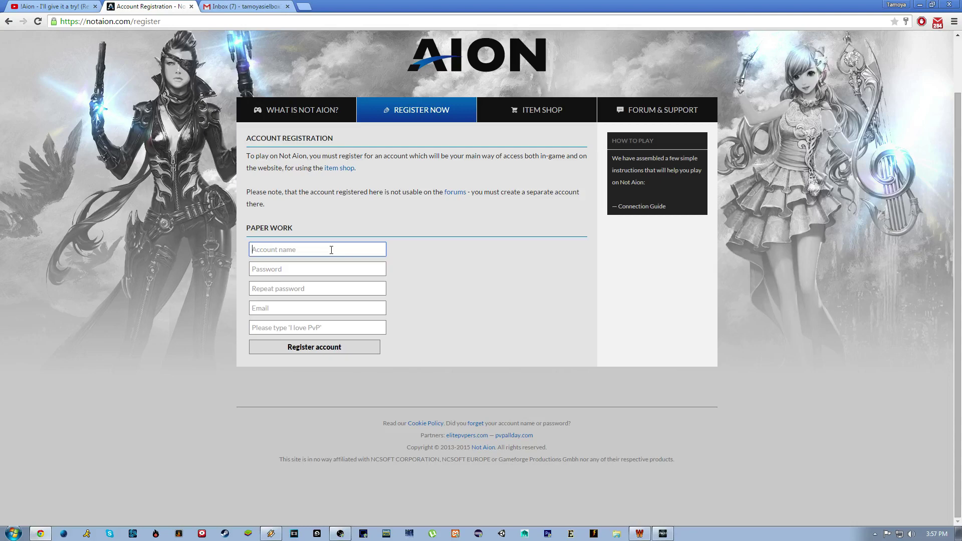
type("jeebiz123")
Enter the account password and repeat it.
key("Tab")
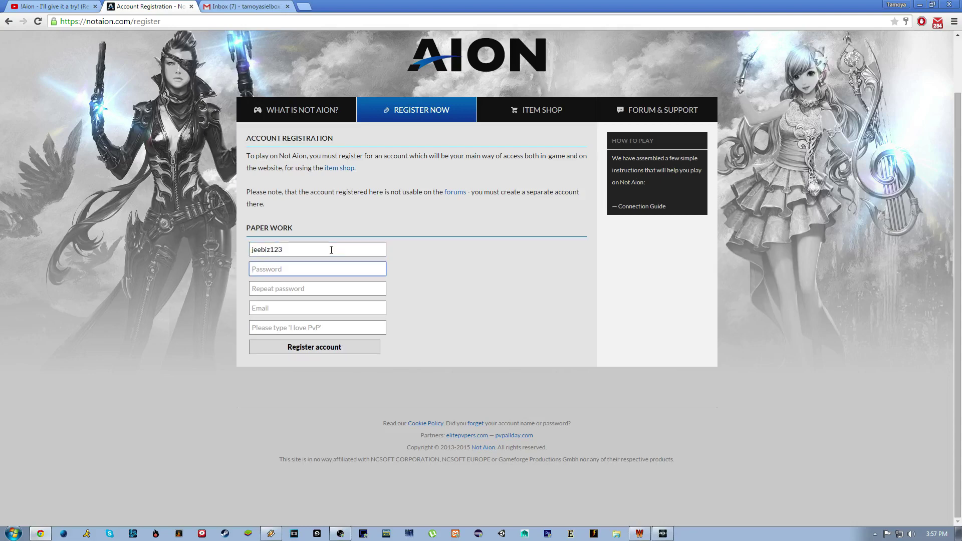
type("••")
key("BackSpace")
key("BackSpace")
type("••••••")
key("Tab")
type("•")
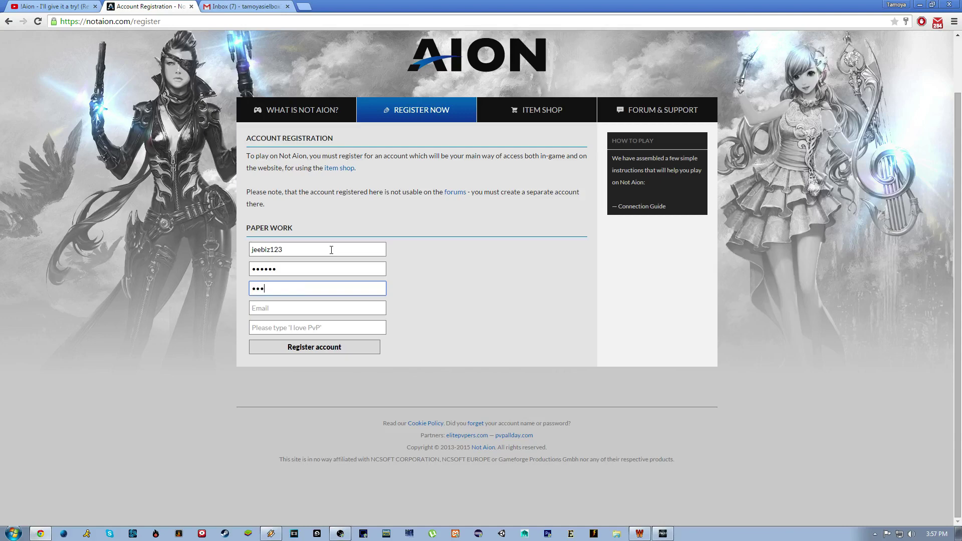
key("Tab")
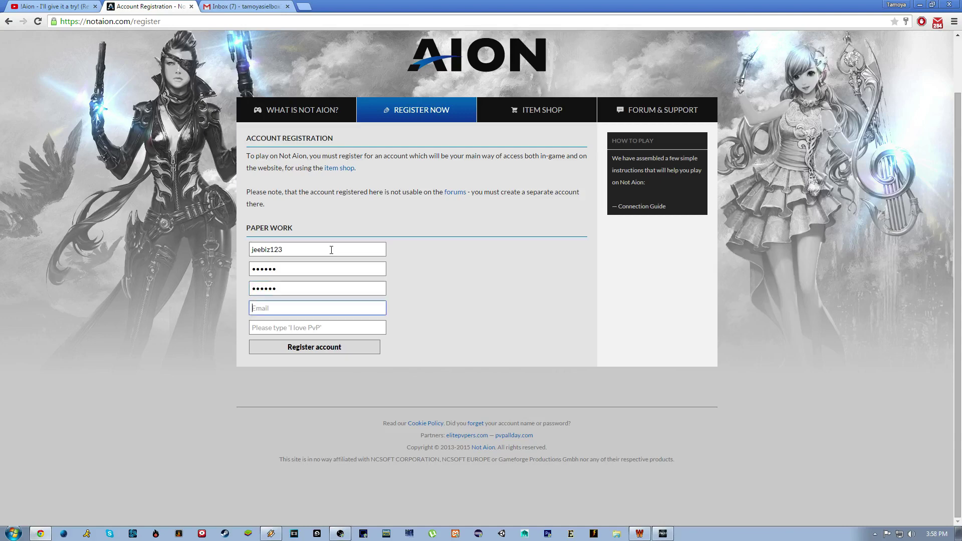
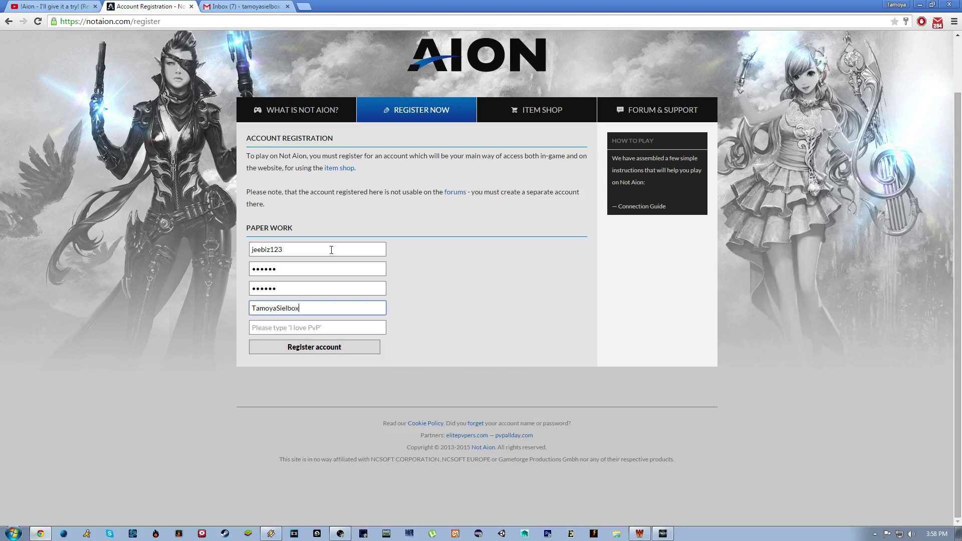
Fill in the Gmail e-mail address and start typing 'I love PvP'.
key("Tab")
type("I")
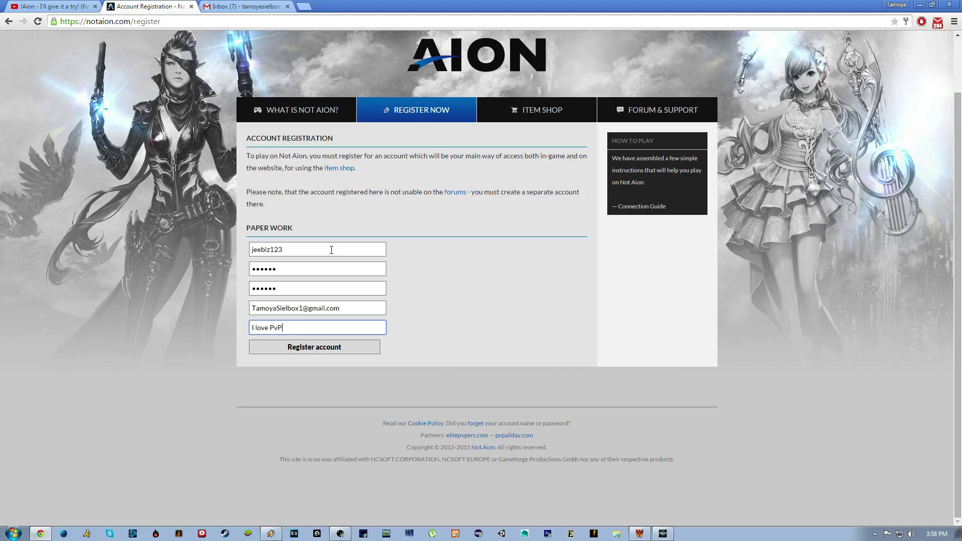
Submit the registration and decline password saving, then browse Gmail's Social, Primary and Promotions categories before closing Gmail.
left_click(307, 351)
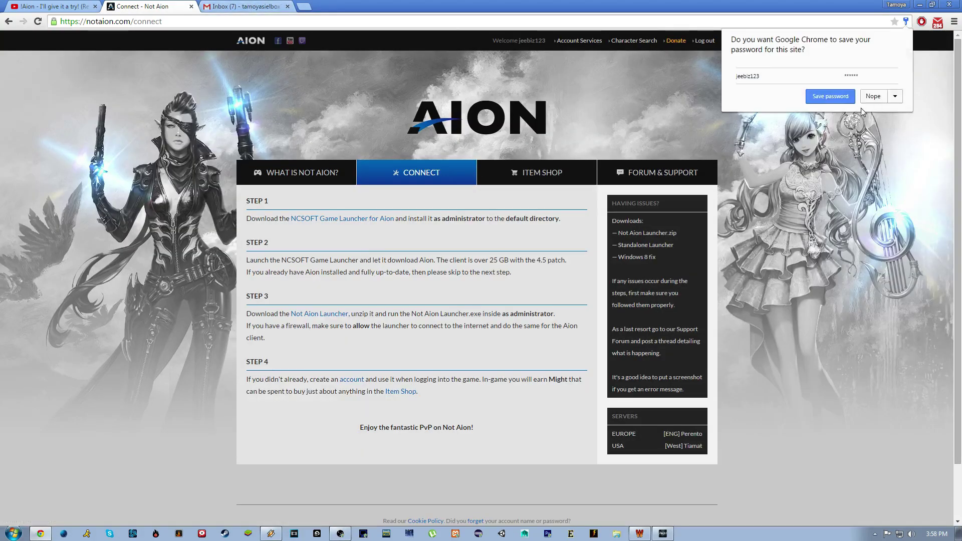
left_click(830, 96)
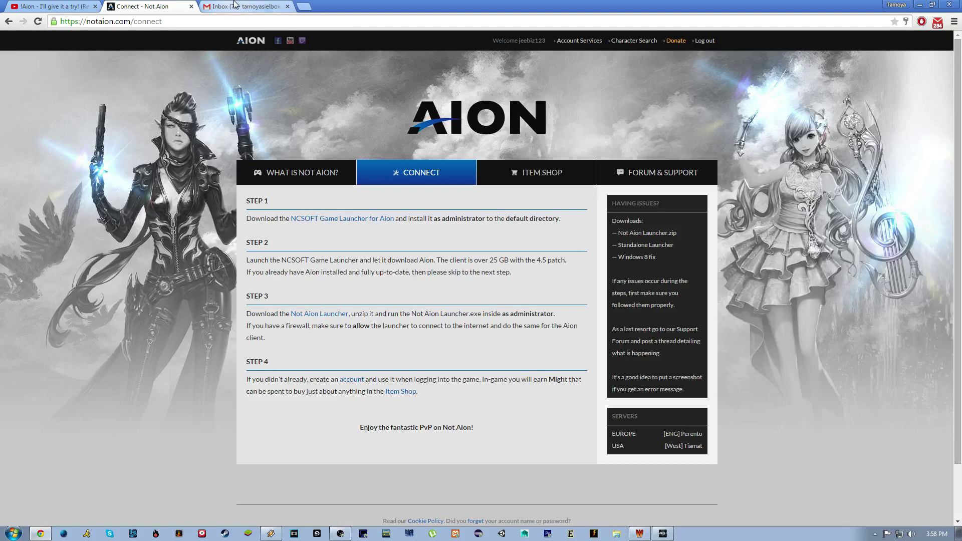
left_click(241, 7)
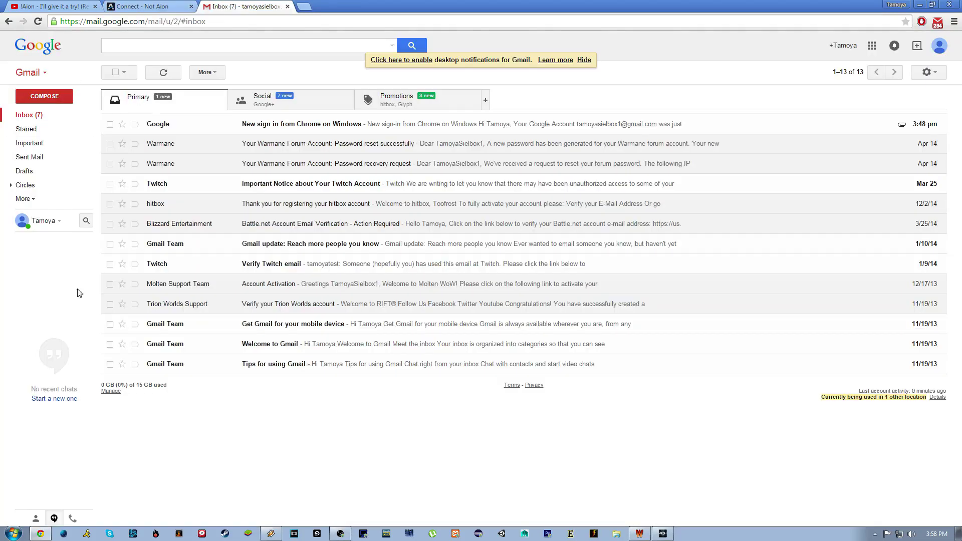
left_click(270, 100)
left_click(182, 100)
left_click(385, 106)
left_click(271, 100)
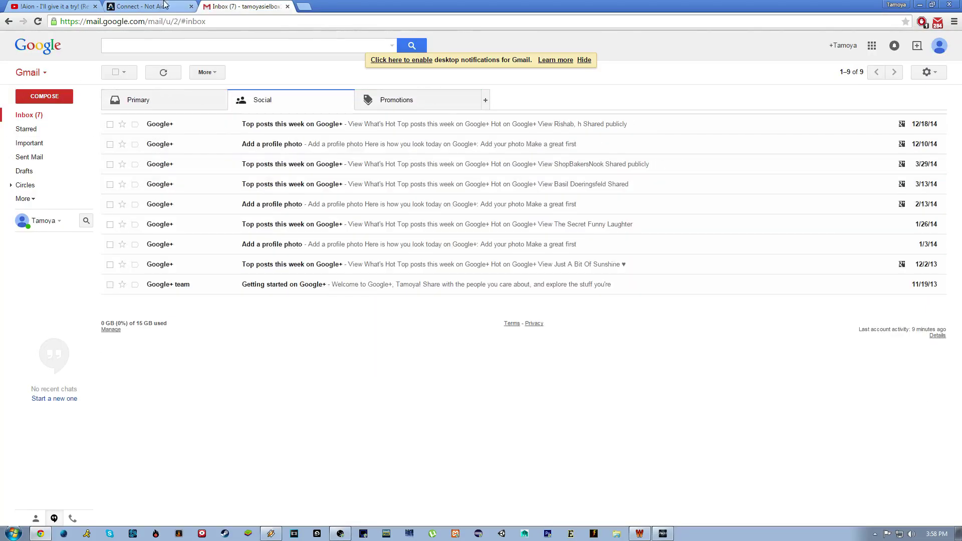
left_click(287, 7)
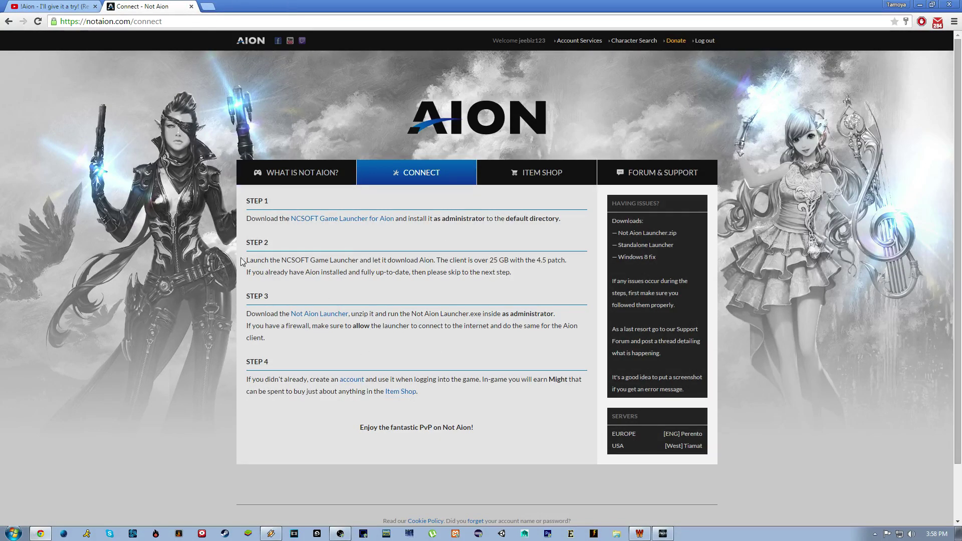
Look over the NCSOFT page's Aion and Lineage II launcher links, then return to 'Connect - Not Aion'.
left_click_drag(248, 216, 404, 219)
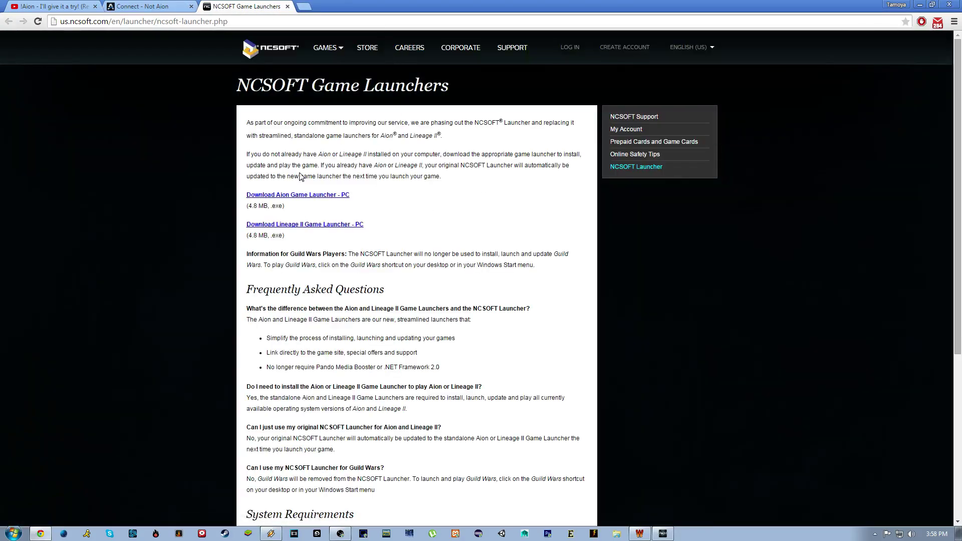
left_click_drag(376, 199, 249, 202)
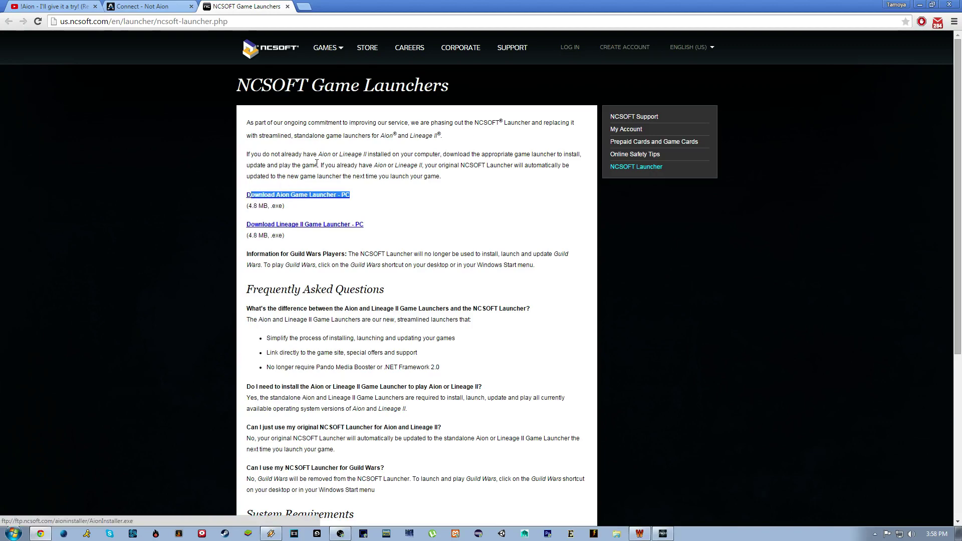
left_click(294, 202)
left_click_drag(384, 232, 247, 225)
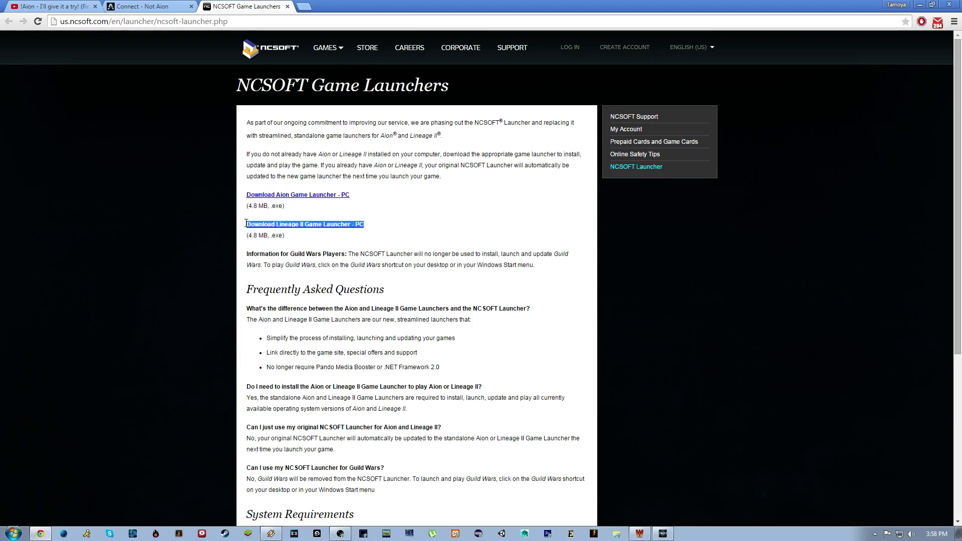
left_click(393, 211)
left_click_drag(383, 196, 253, 202)
left_click(253, 202)
left_click(181, 6)
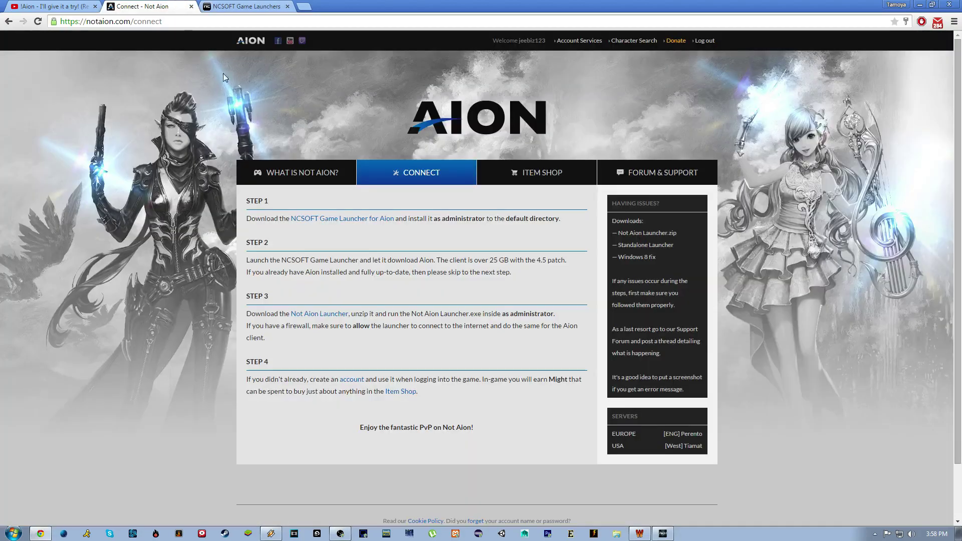
Save Not_Aion_Launcher (1).zip from the Step 3 Not Aion Launcher link's context menu.
left_click_drag(255, 261, 364, 261)
left_click(388, 263)
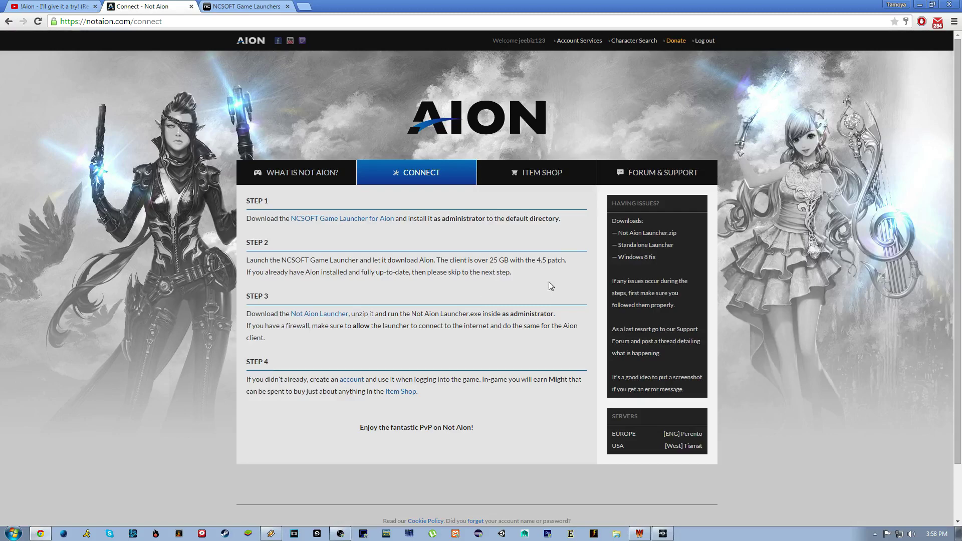
left_click(351, 323)
right_click(334, 314)
left_click(360, 319)
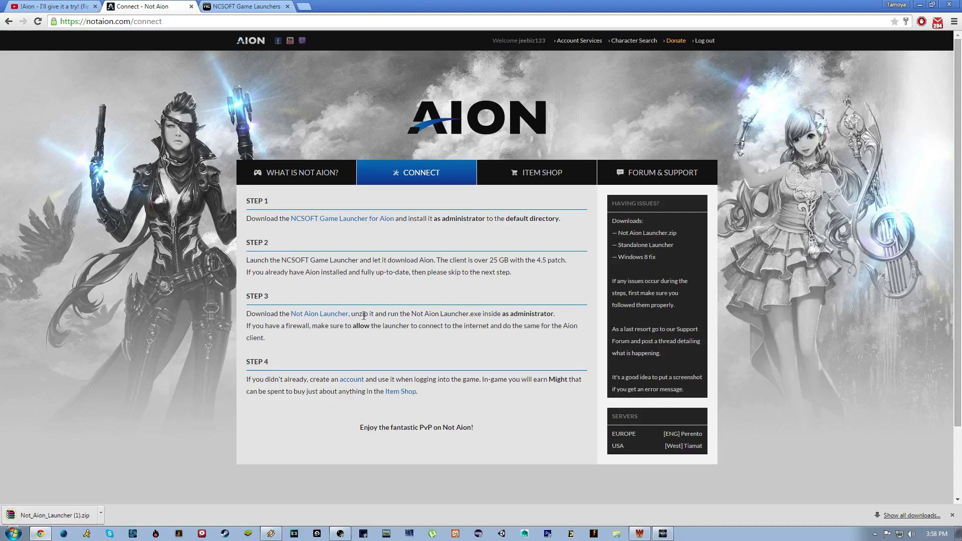
left_click_drag(351, 314, 460, 314)
left_click(417, 346)
Browse from Computer through Local Disk (C:) to Program Files (x86)\NCSOFT\Aion.
left_click(14, 533)
left_click(165, 403)
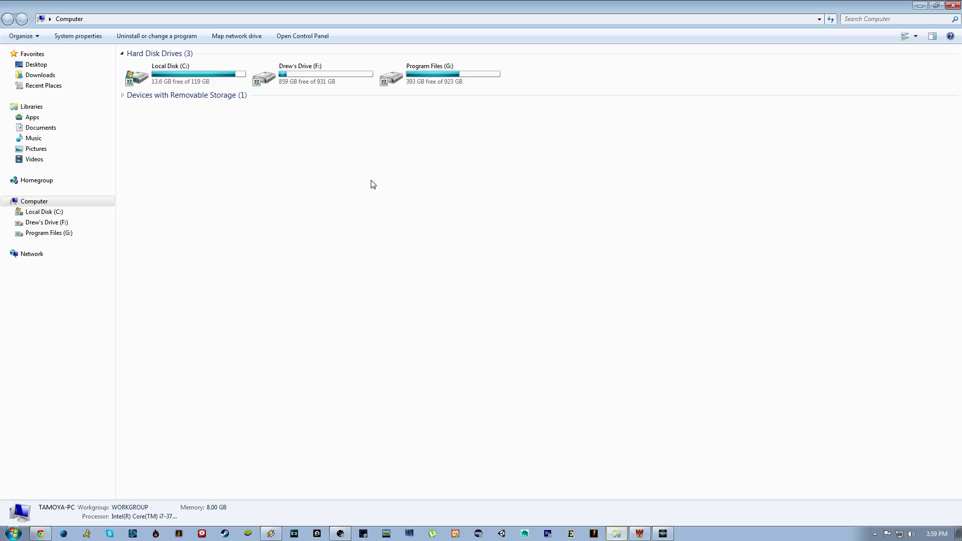
double_click(407, 80)
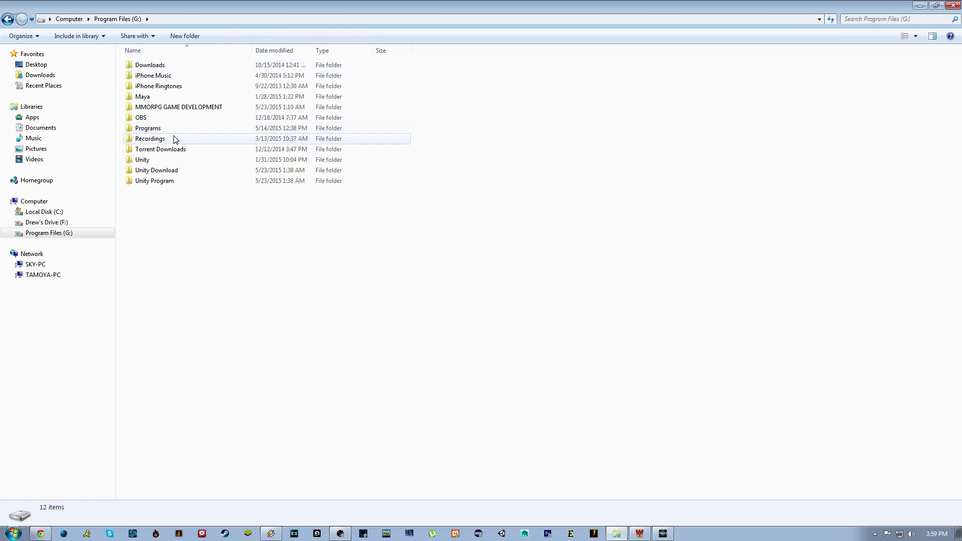
double_click(155, 128)
key("s")
double_click(14, 19)
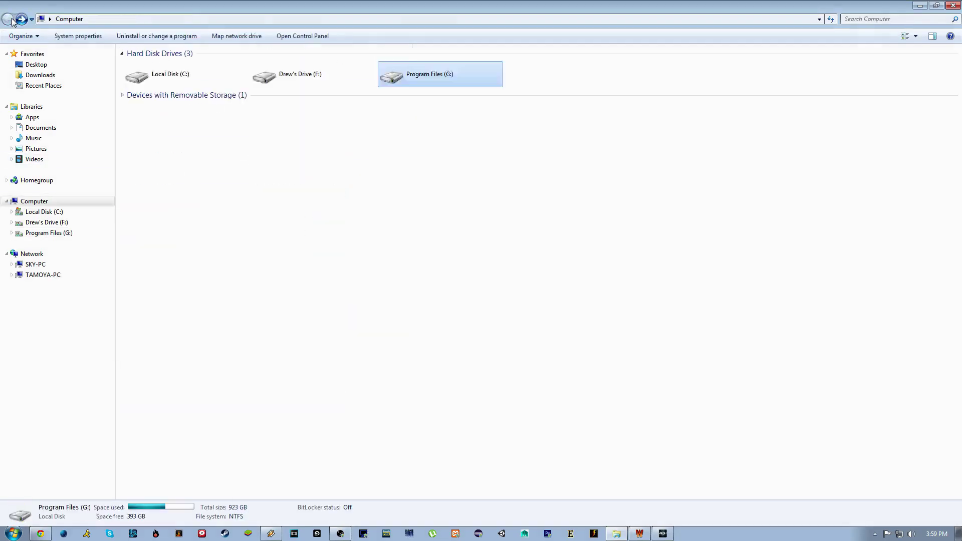
double_click(182, 86)
double_click(167, 112)
key("n")
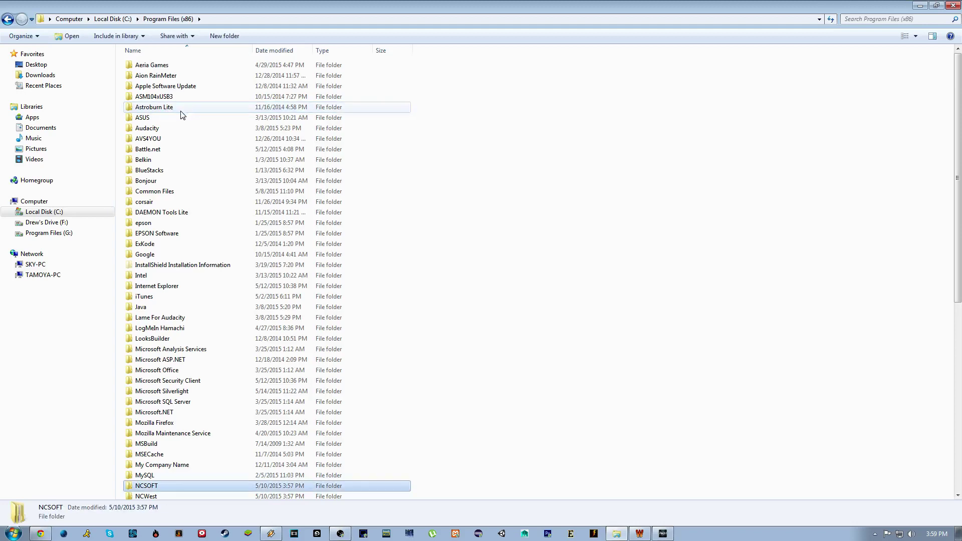
double_click(170, 486)
double_click(150, 67)
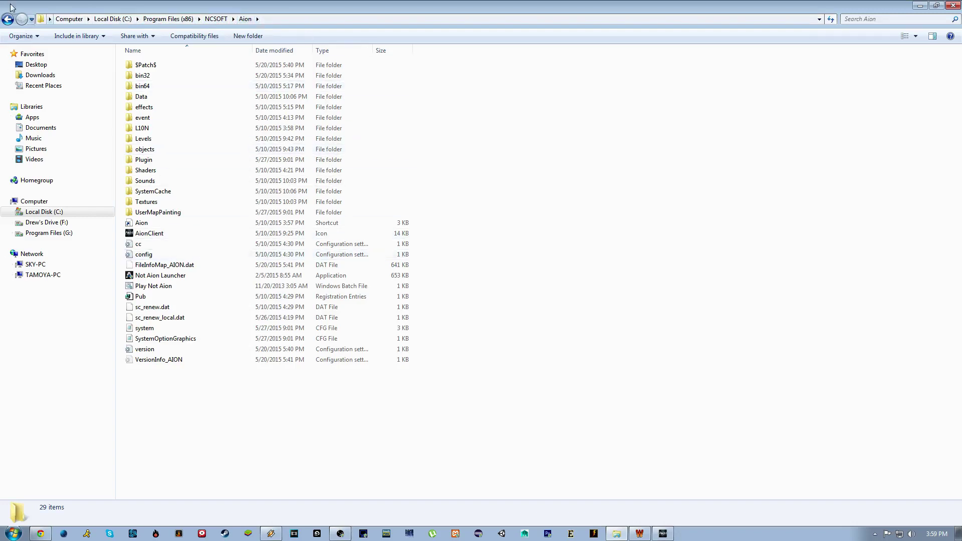
Select Not Aion Launcher and Play Not Aion among the Aion folder's 29 items.
left_click_drag(176, 457, 579, 71)
left_click(580, 71)
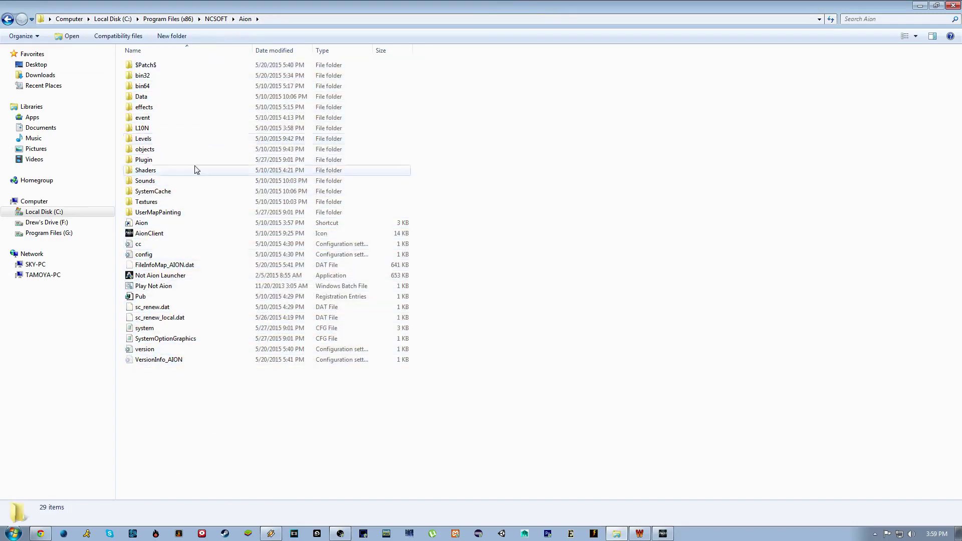
left_click(160, 275)
left_click(153, 285, "shift")
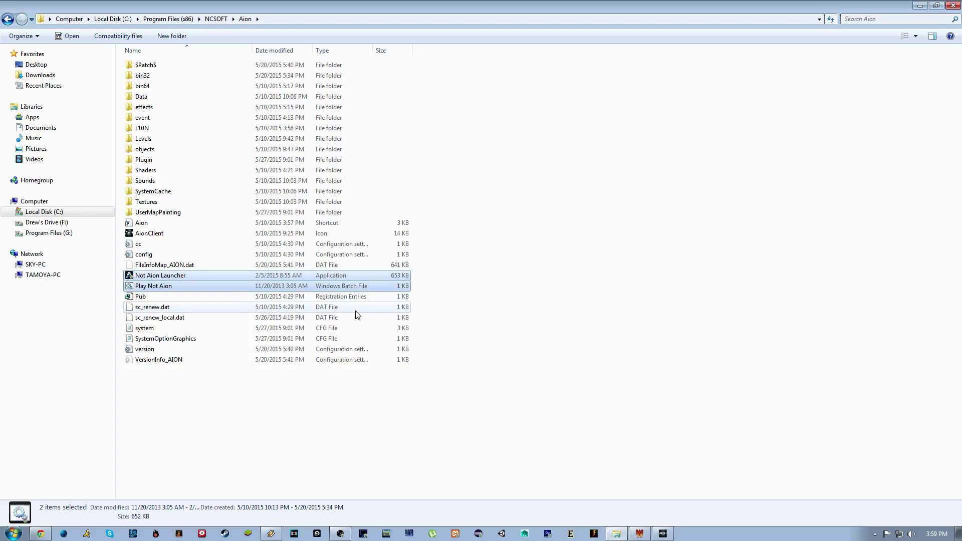
left_click(424, 283)
left_click_drag(422, 279, 386, 302)
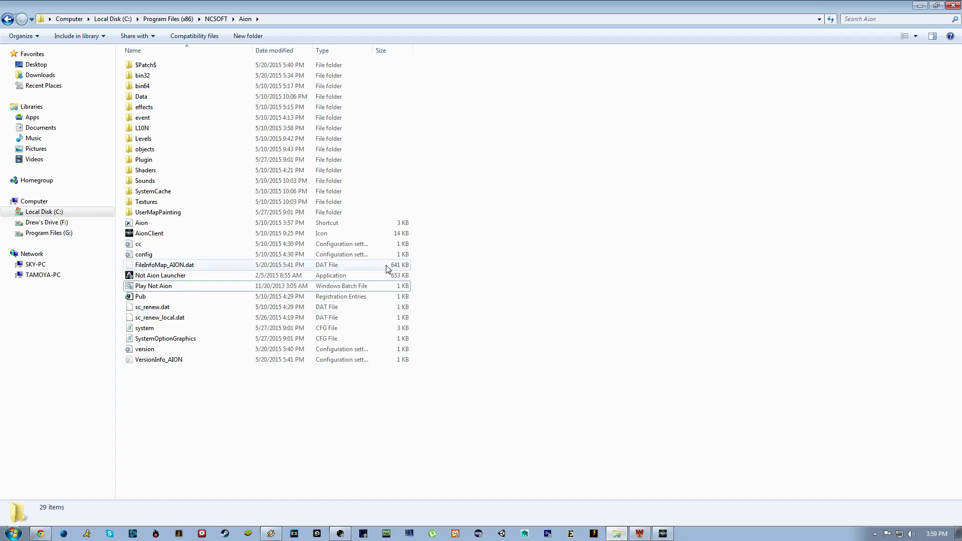
key("super")
key("super")
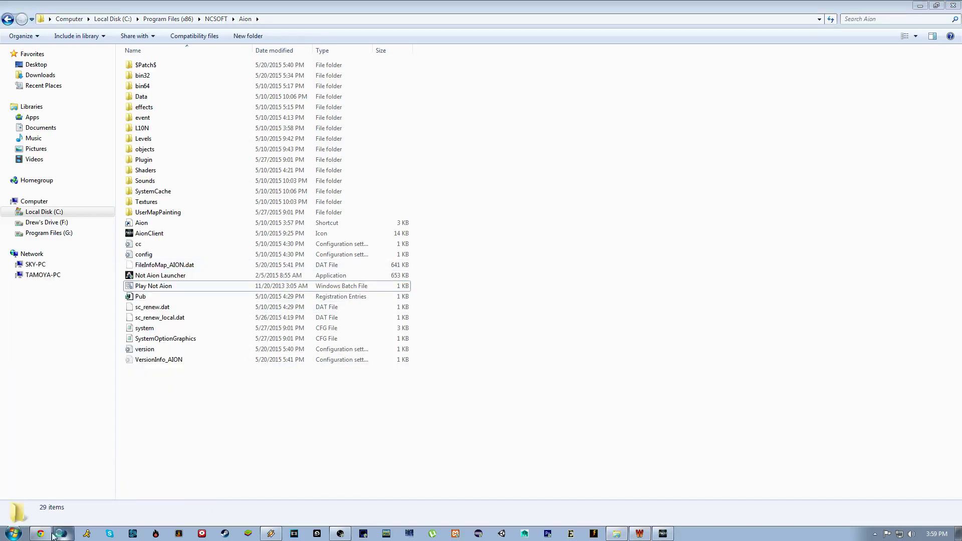
Open Not_Aion_Launcher (1).zip in WinRAR and dismiss the licence reminder.
left_click(63, 534)
left_click(60, 515)
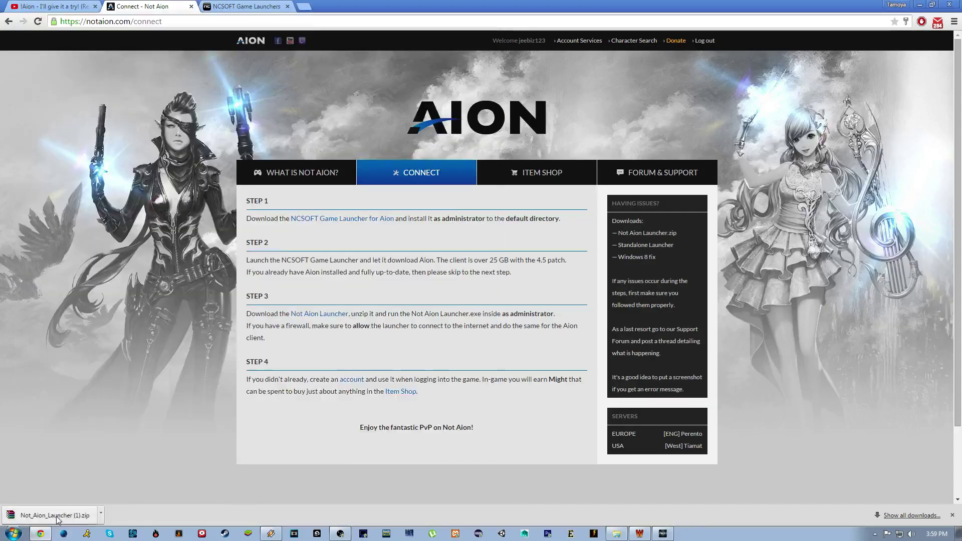
double_click(242, 355)
left_click(233, 356)
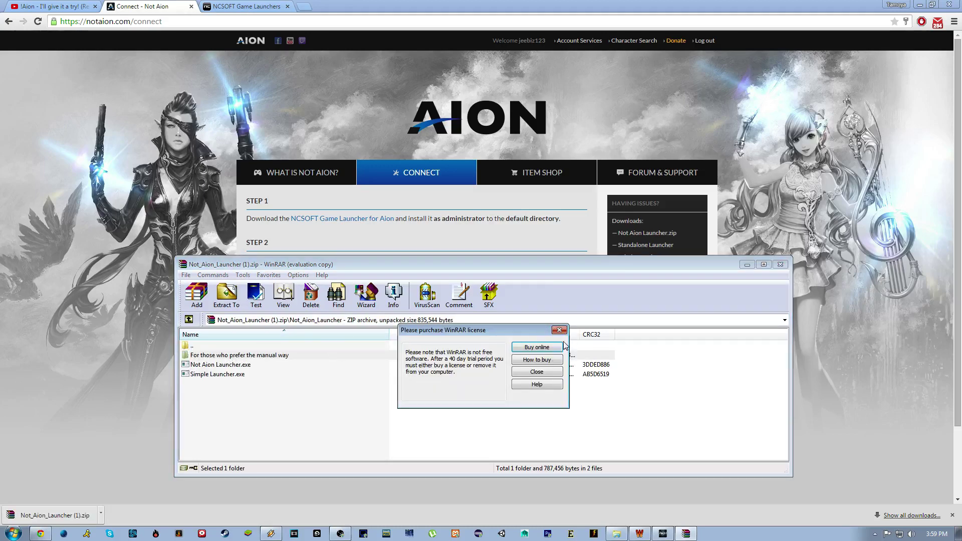
left_click(559, 330)
Inspect the three files in 'For those who prefer the manual way', then return to the archive root.
double_click(216, 356)
left_click_drag(211, 401, 231, 351)
double_click(225, 348)
key("Up")
key("Return")
double_click(233, 348)
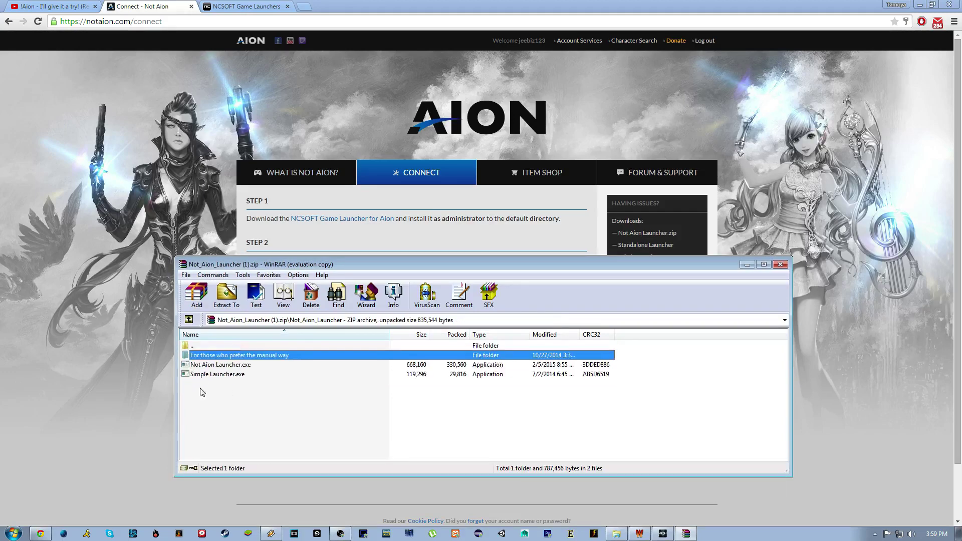
Compare the two executables, Not Aion Launcher.exe and Simple Launcher.exe.
left_click_drag(202, 391, 220, 364)
left_click(216, 389)
left_click(230, 376)
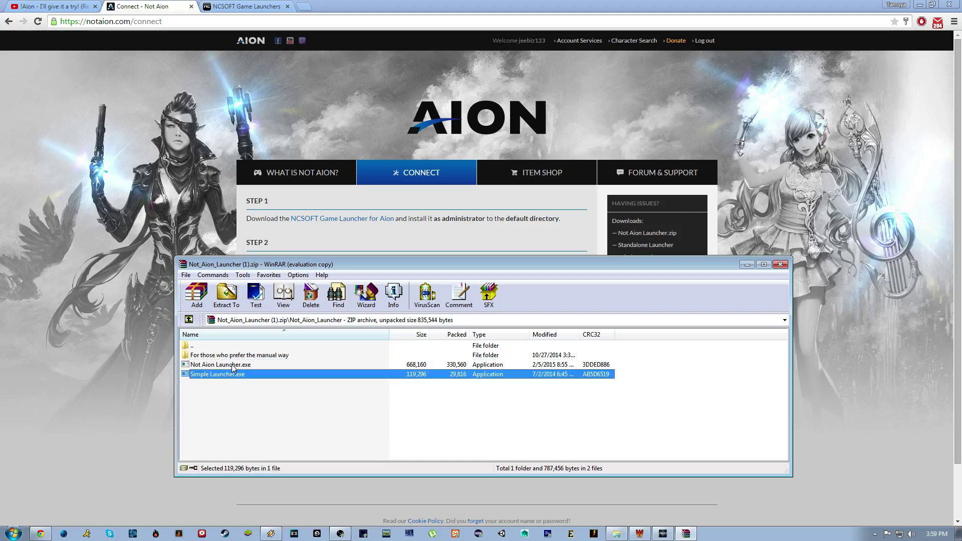
key("Up")
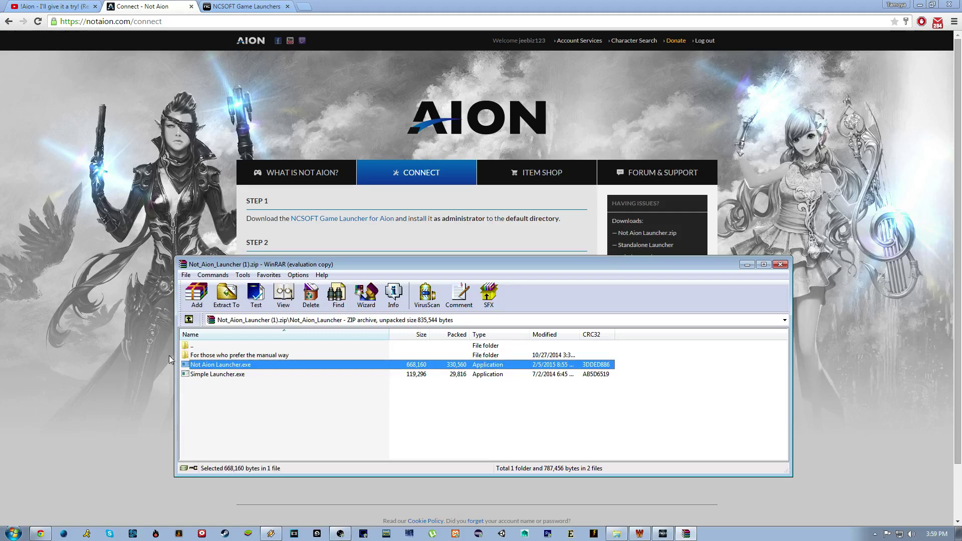
left_click(230, 376)
left_click(208, 365)
left_click(206, 375)
Check Not Aion Launcher's context menu in the Aion folder, then minimize that window.
left_click(617, 533)
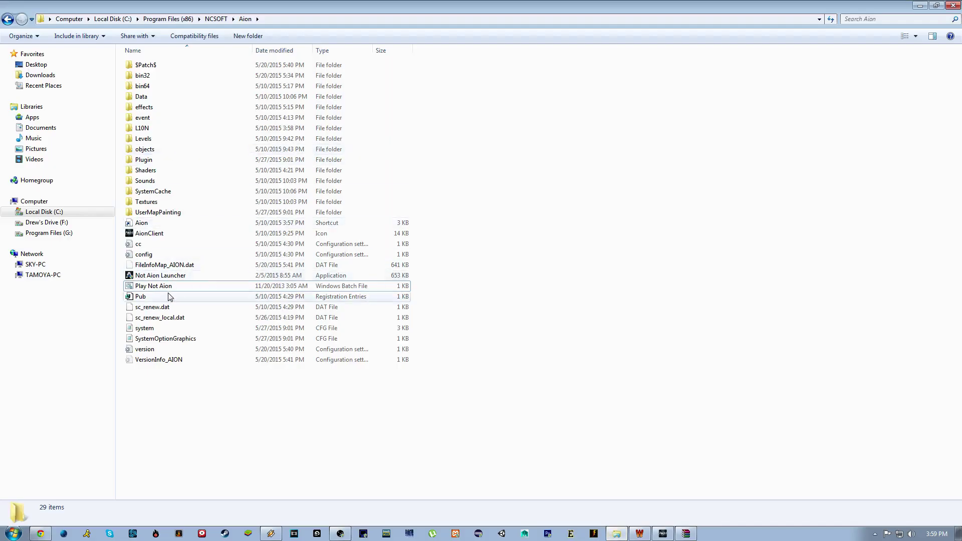
left_click(175, 276)
right_click(175, 276)
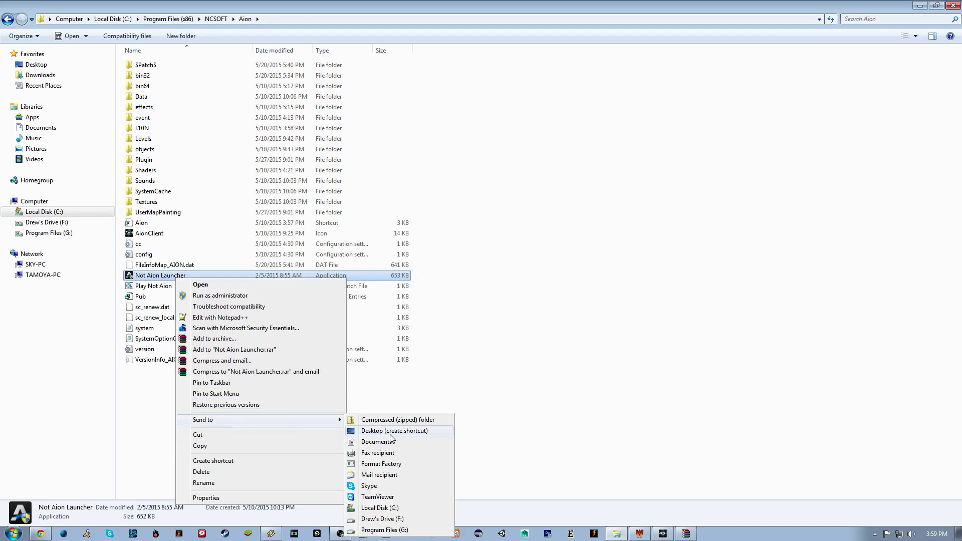
left_click(666, 328)
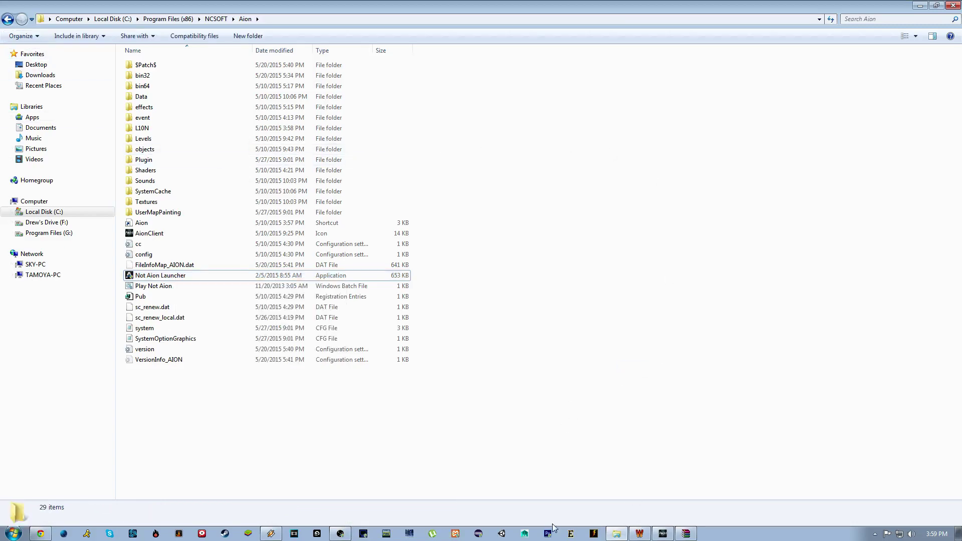
left_click(616, 534)
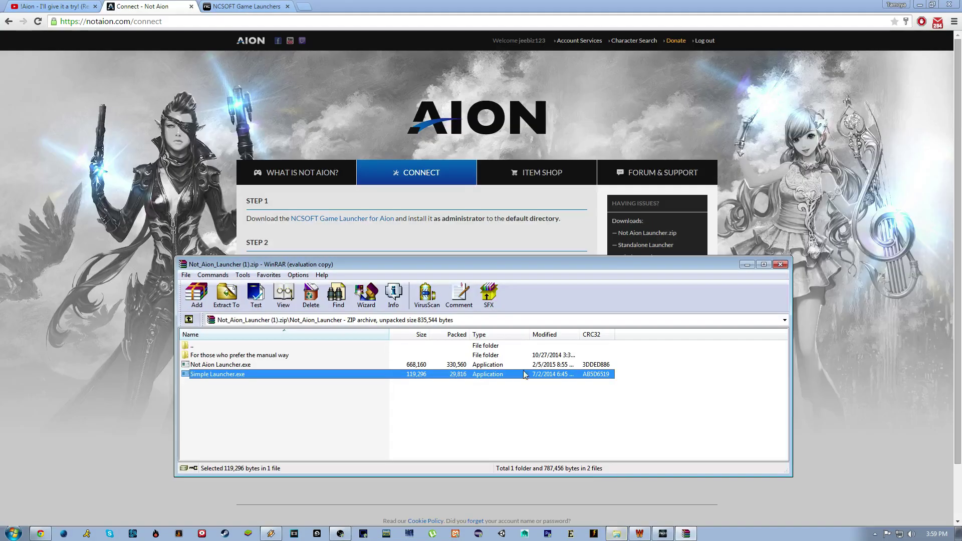
Open the archive's manual-setup folder and select d3d8thk.dll, then Play Not Aion.bat.
left_click(236, 355)
double_click(236, 355)
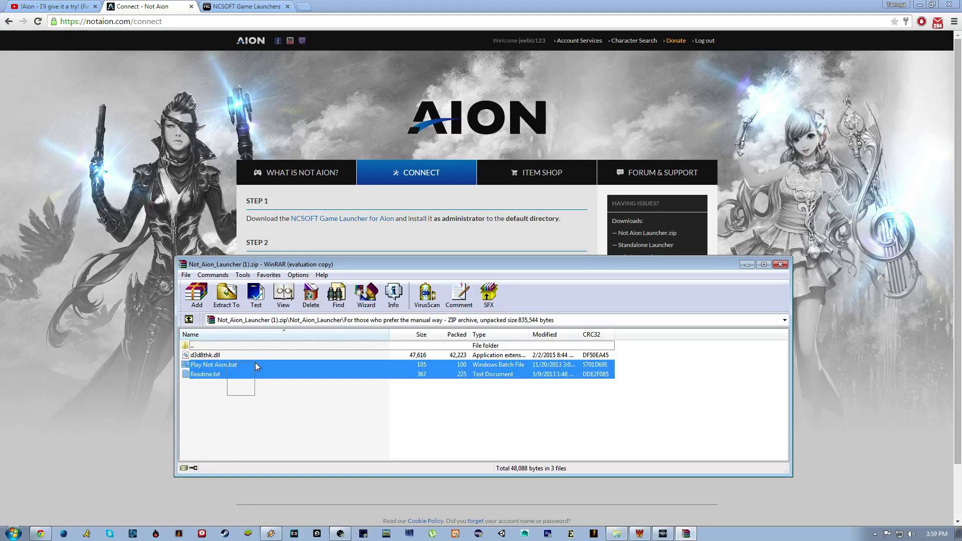
left_click_drag(256, 366, 260, 357)
left_click_drag(629, 350, 541, 398)
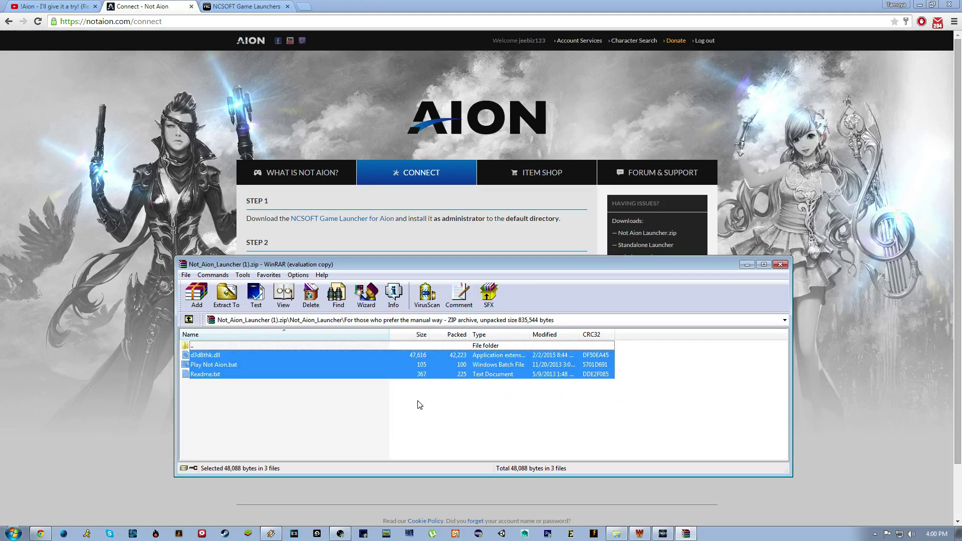
left_click_drag(190, 411, 307, 361)
left_click(239, 358)
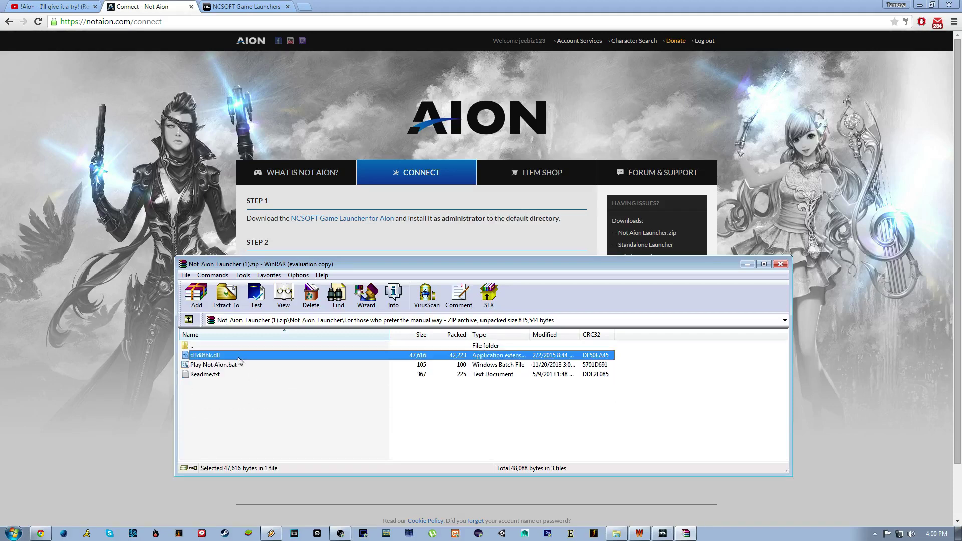
left_click(241, 365)
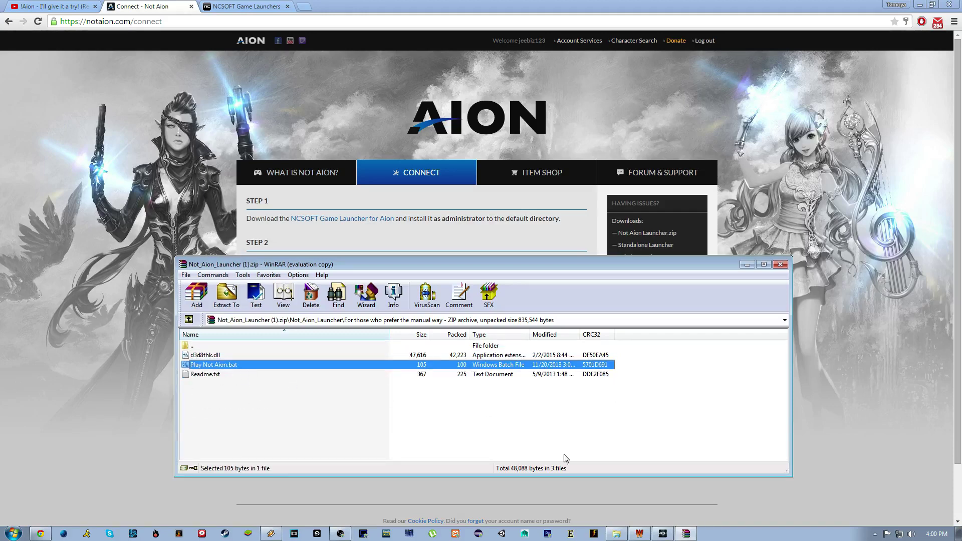
Open the Aion bin32 folder in Explorer and move its window to the right.
key("alt+Tab")
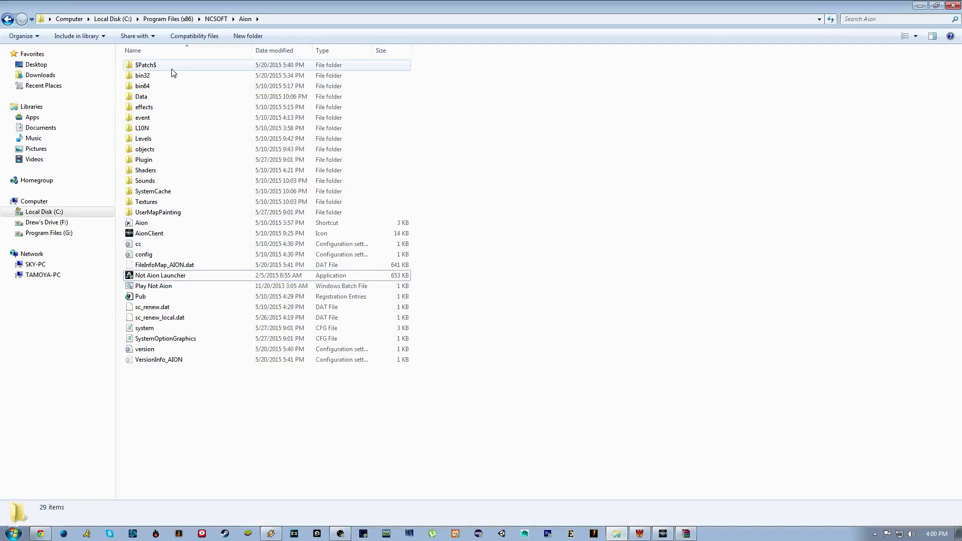
double_click(156, 77)
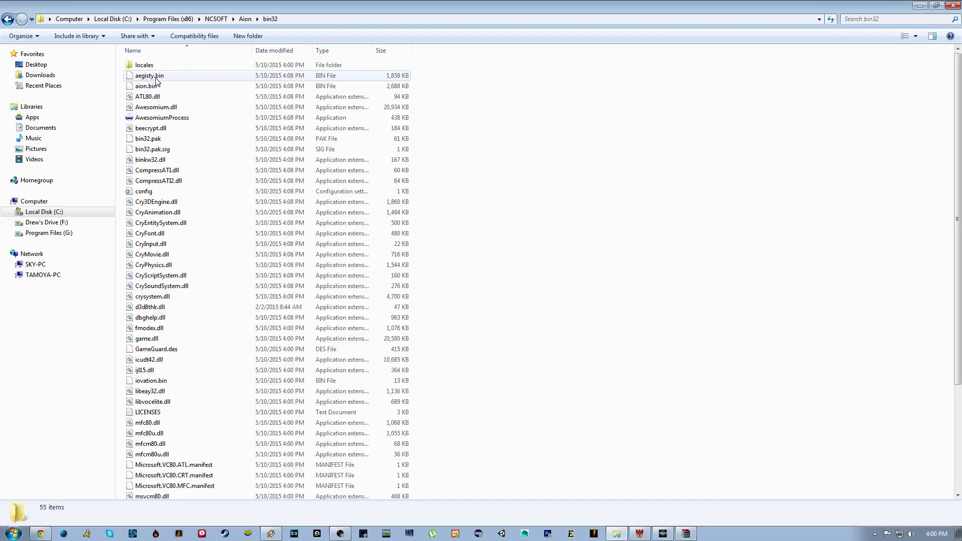
key("super+Down")
left_click_drag(451, 80, 654, 80)
Read the archive's Readme.txt guide in Notepad, noting bin32, then close it.
double_click(220, 373)
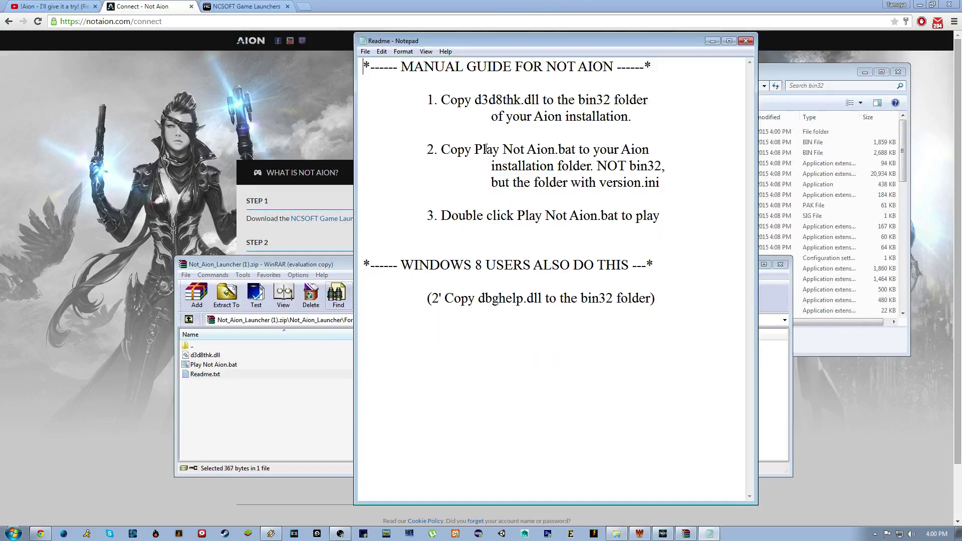
double_click(588, 99)
left_click(591, 99)
left_click(746, 40)
Copy Play Not Aion.bat into the Aion folder, close WinRAR, and return to the Connect page.
left_click_drag(522, 93, 326, 134)
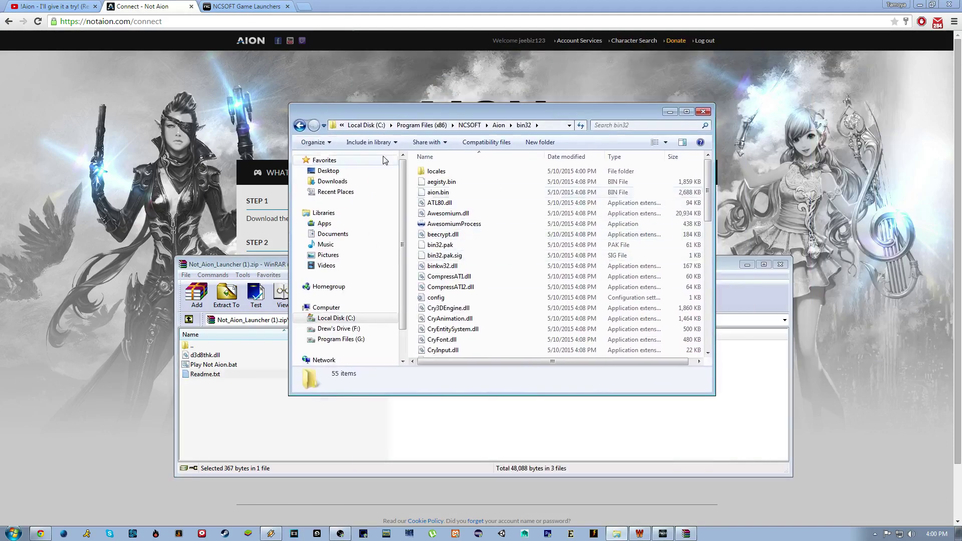
left_click(300, 125)
left_click_drag(206, 365, 601, 251)
left_click(780, 265)
left_click_drag(633, 118, 492, 118)
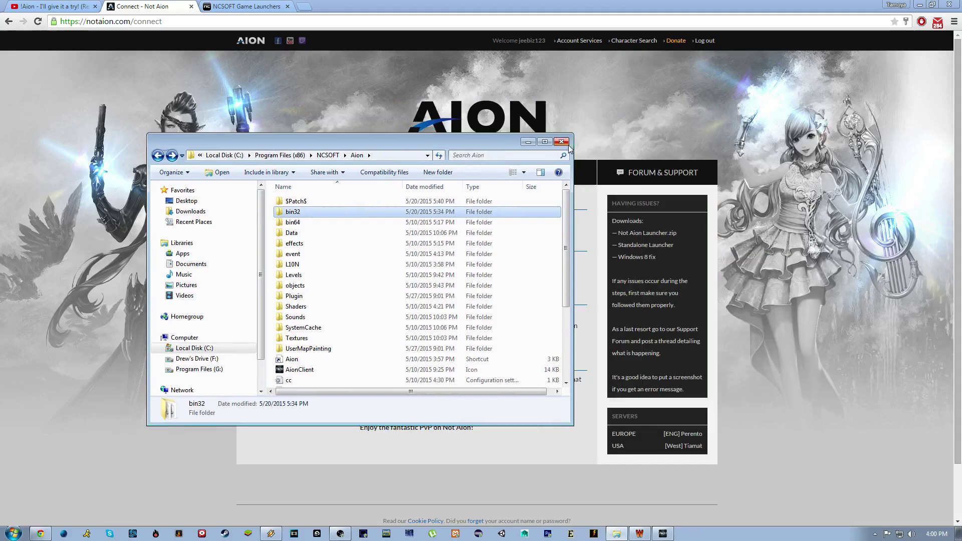
left_click(436, 91)
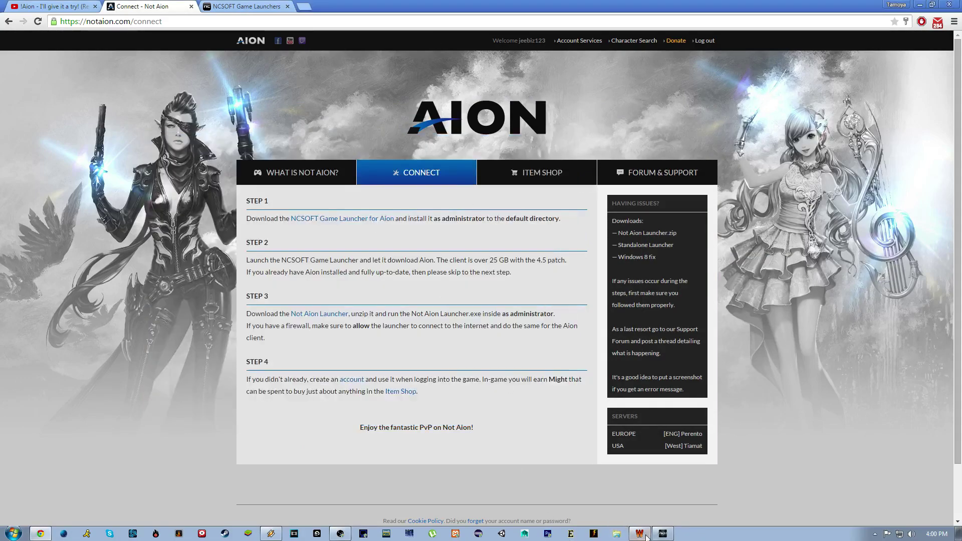
Review the WTFast NotAion connection report, then bring up the full-screen Aion login screen.
left_click(639, 534)
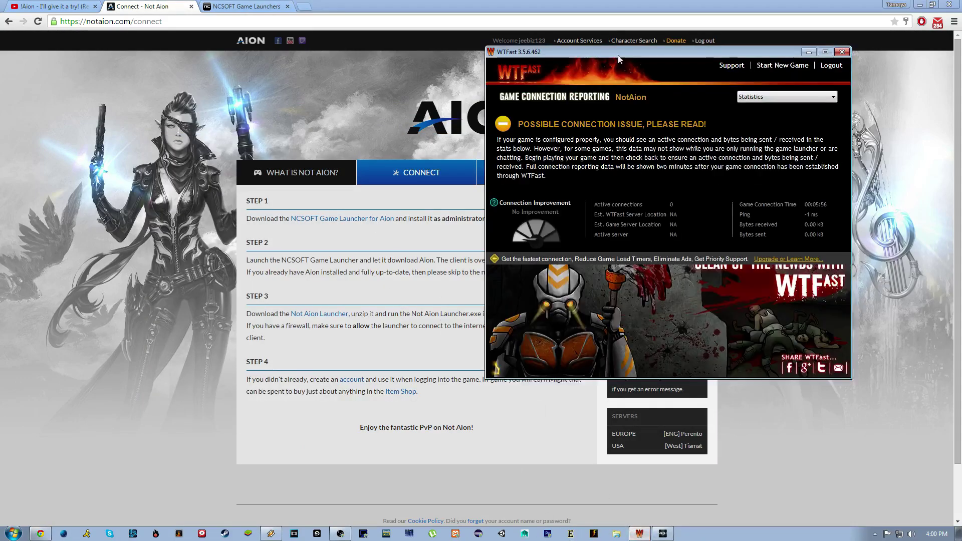
left_click_drag(627, 50, 308, 144)
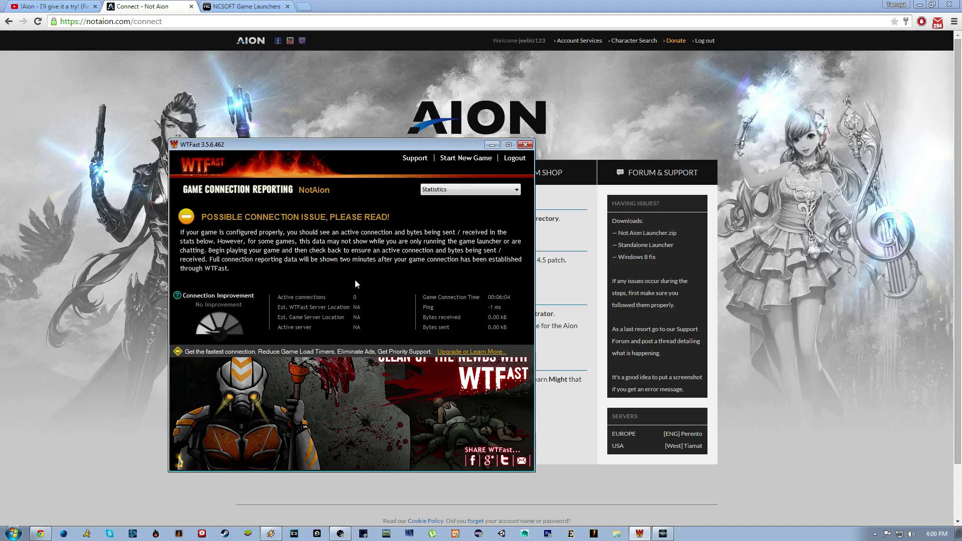
left_click(663, 532)
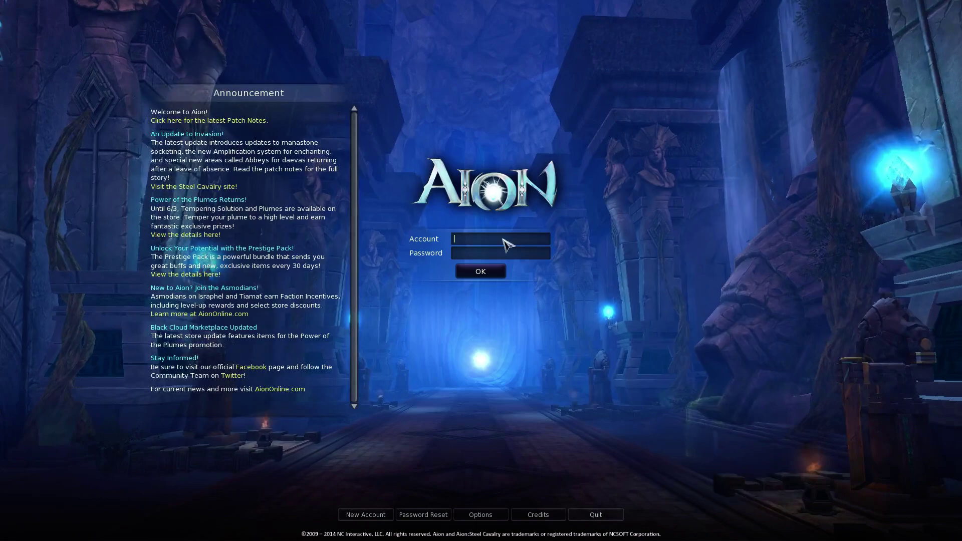
Log in to Aion with the account name and password to reach server selection.
type("jeebiz123")
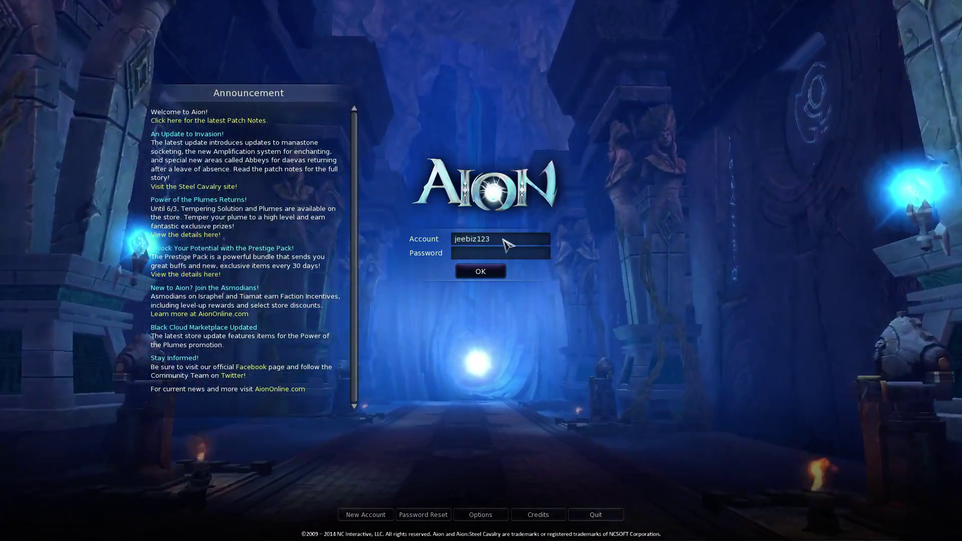
key("Tab")
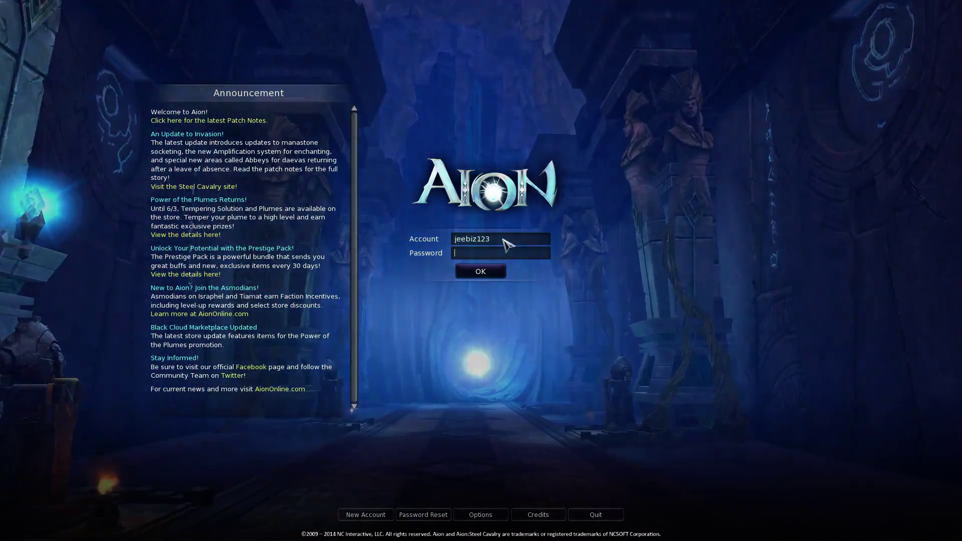
type("******")
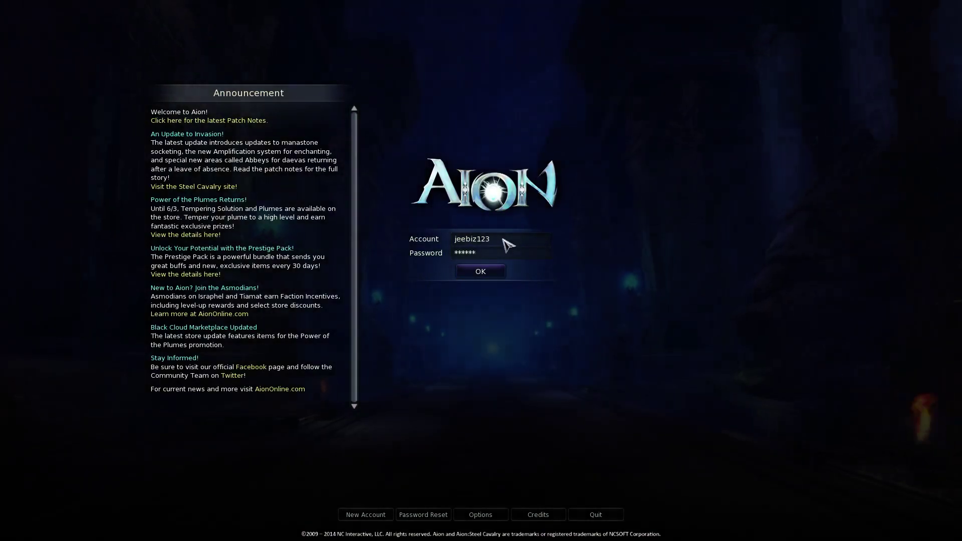
key("Return")
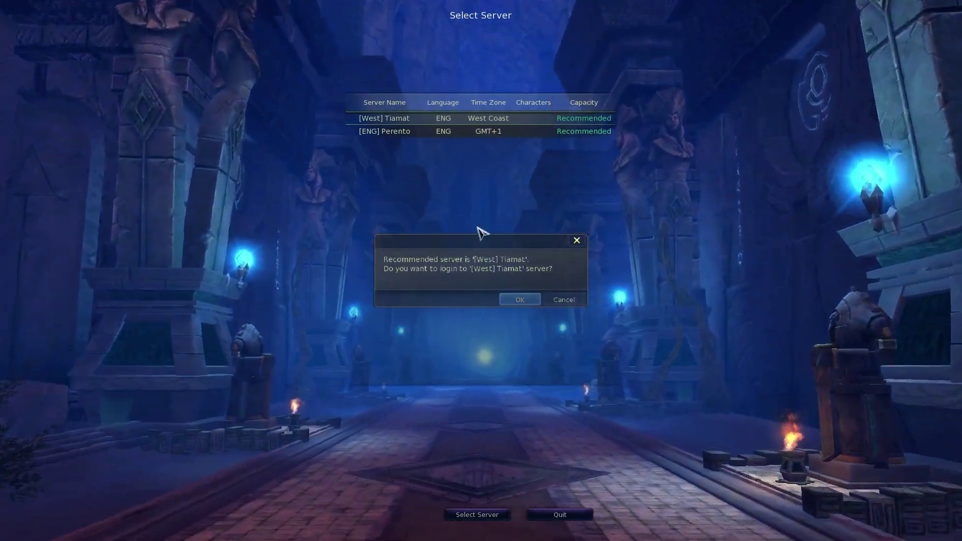
Join Tiamat and create an Elyos Scout named 'asdfadsff'.
key("Return")
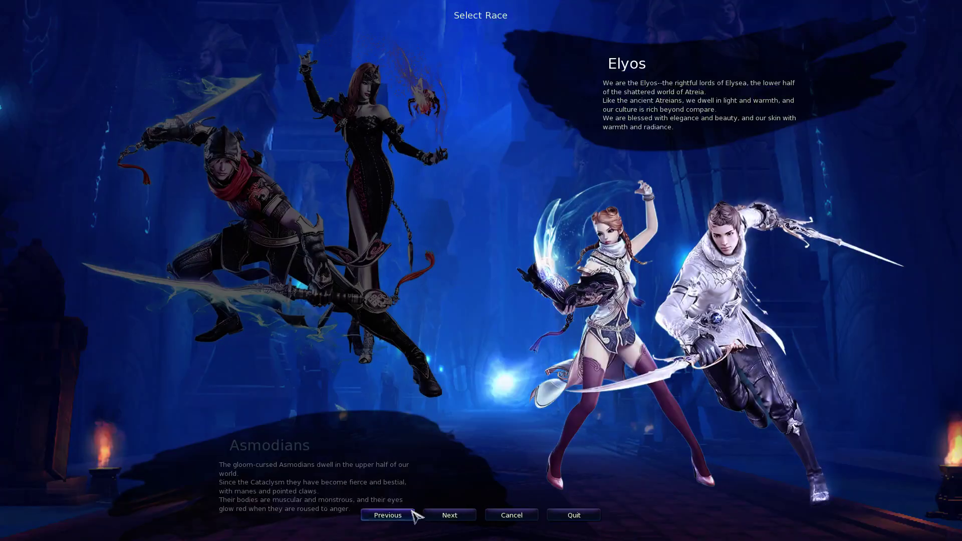
left_click(449, 515)
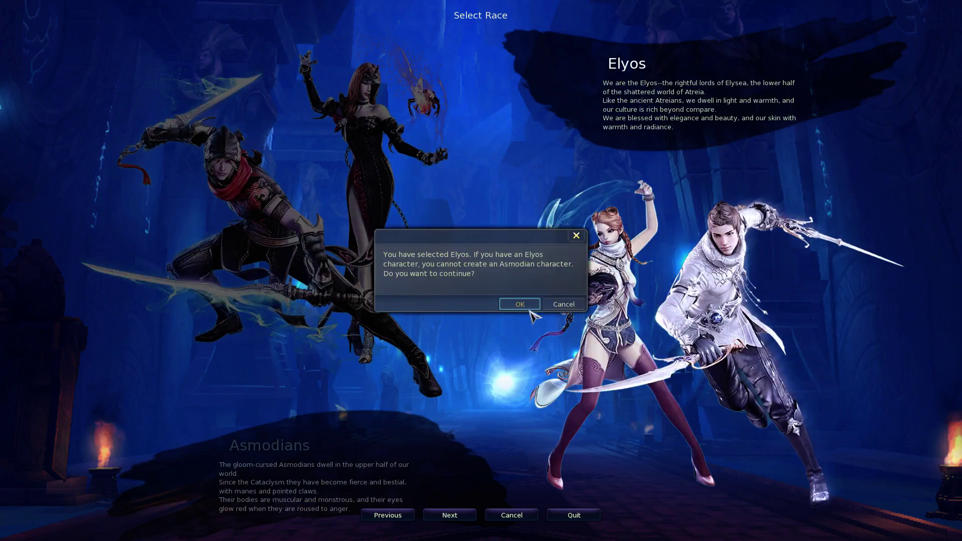
key("Return")
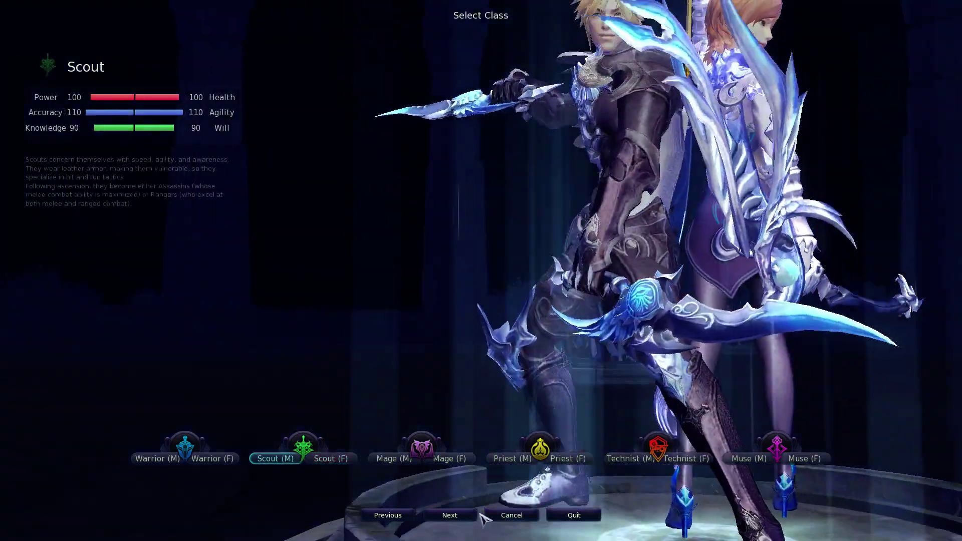
left_click(474, 515)
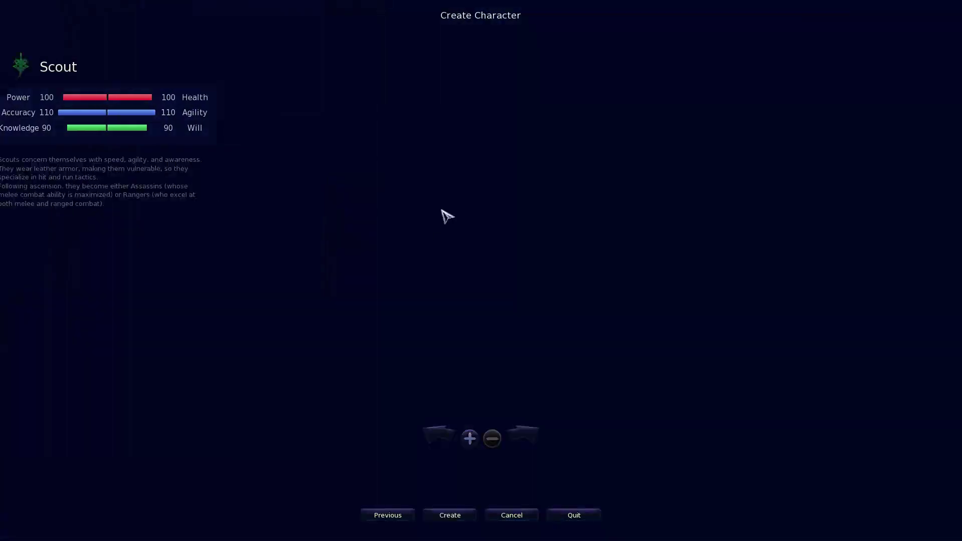
type("asdfadsfffds")
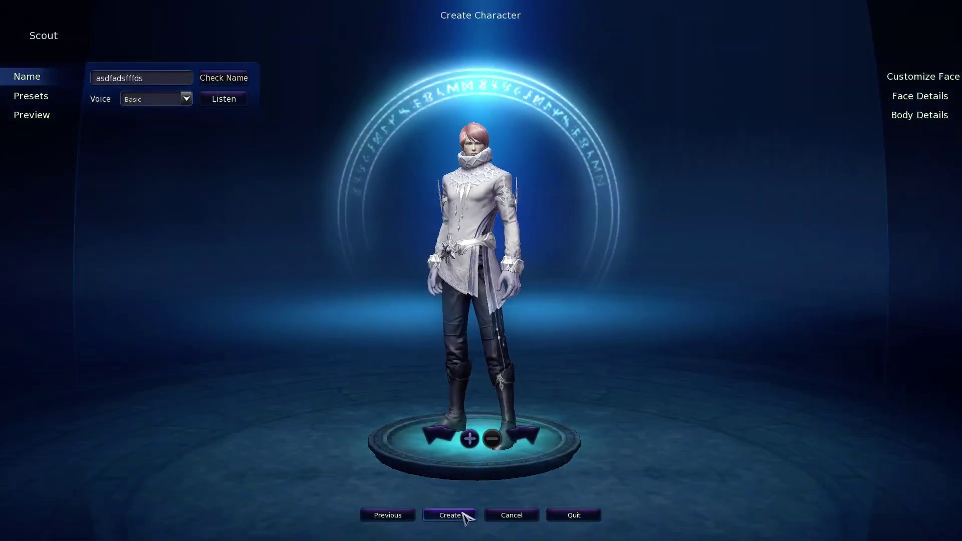
left_click(462, 513)
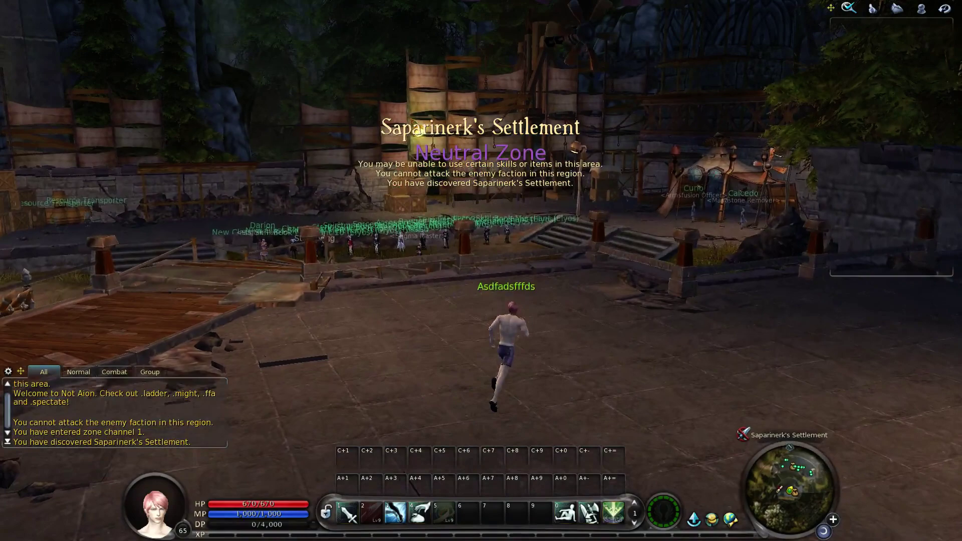
Run the Scout left until the class quest appears and choose 'The path of the Ranger'.
key("w")
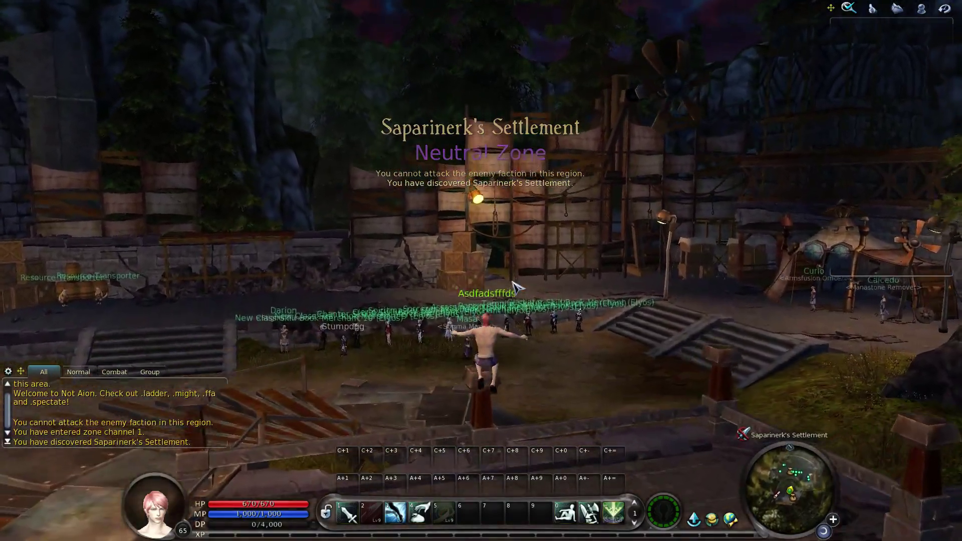
key("a")
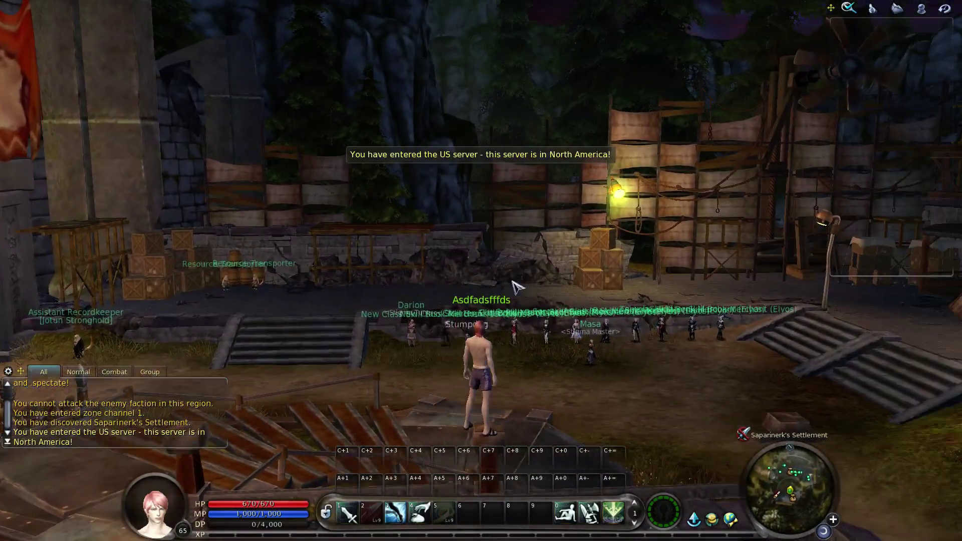
left_click_drag(516, 285, 411, 287)
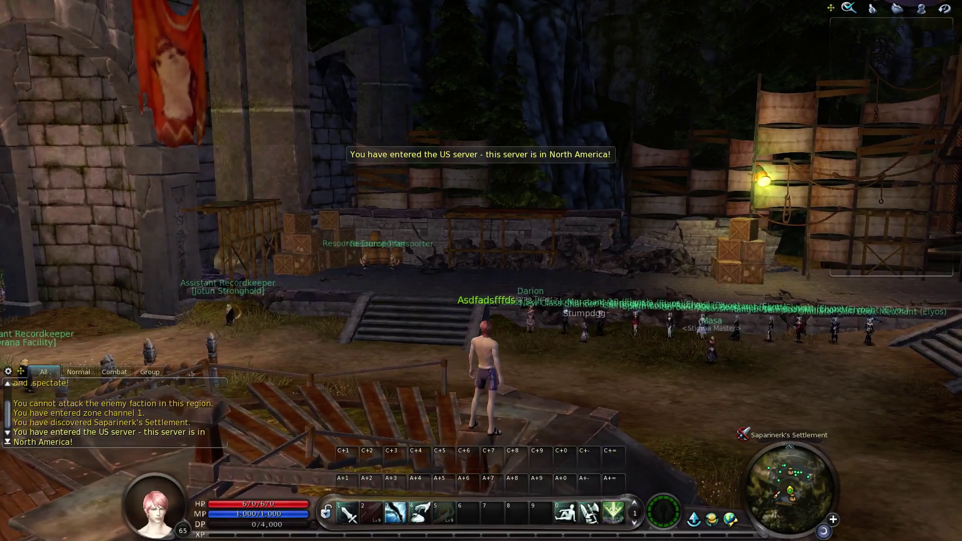
key("a")
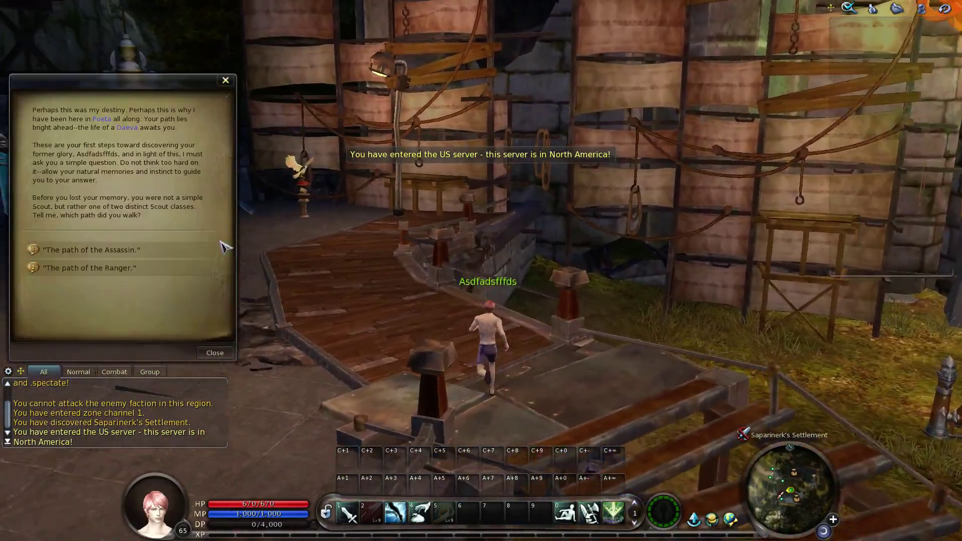
key("a")
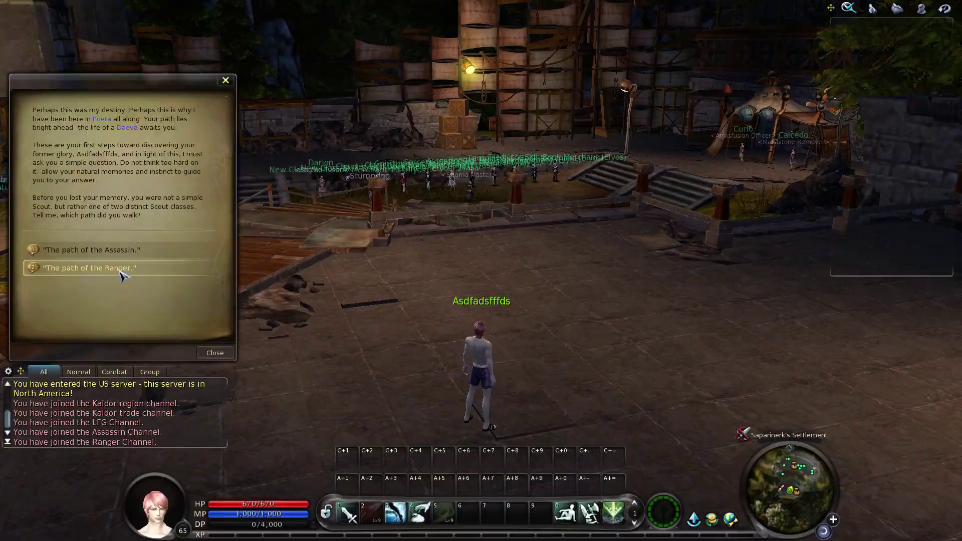
left_click(123, 270)
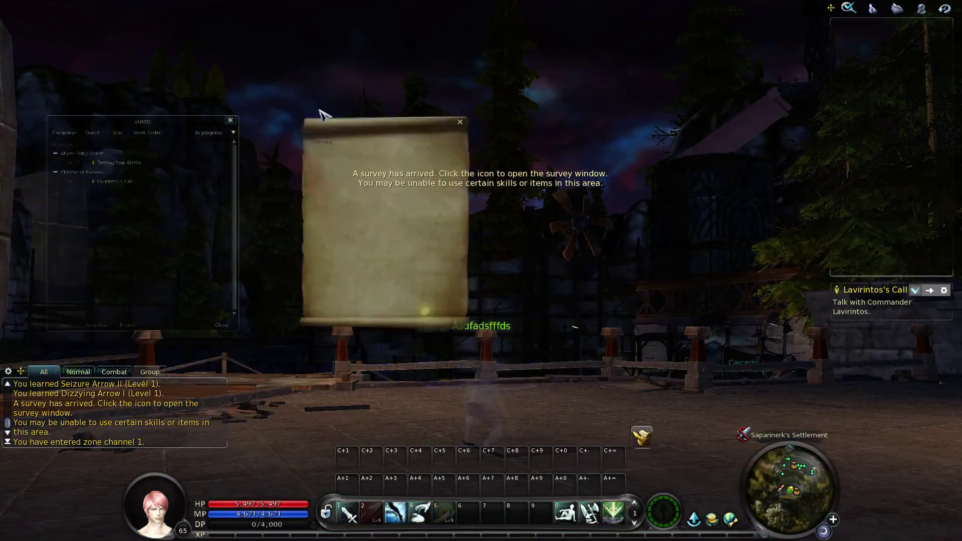
Continue and complete the first four New Player Guide pages, collecting each page's rewards.
scroll(721, 215, "down", 2)
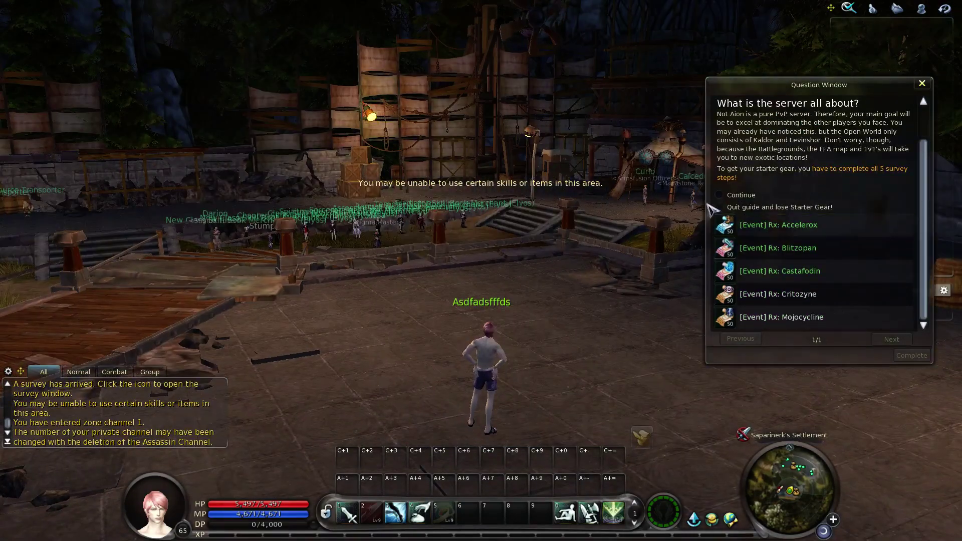
left_click(720, 195)
left_click(911, 355)
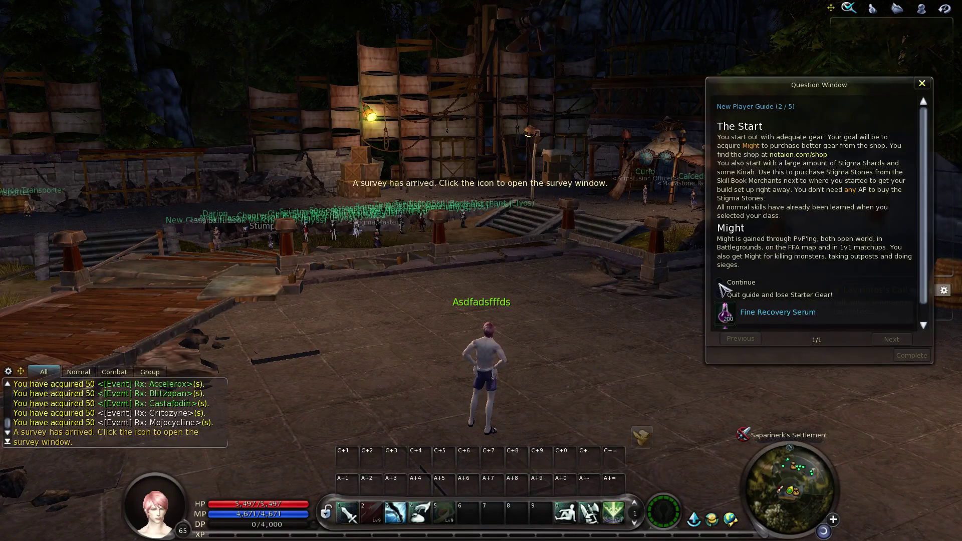
left_click(720, 282)
left_click(911, 355)
left_click(720, 264)
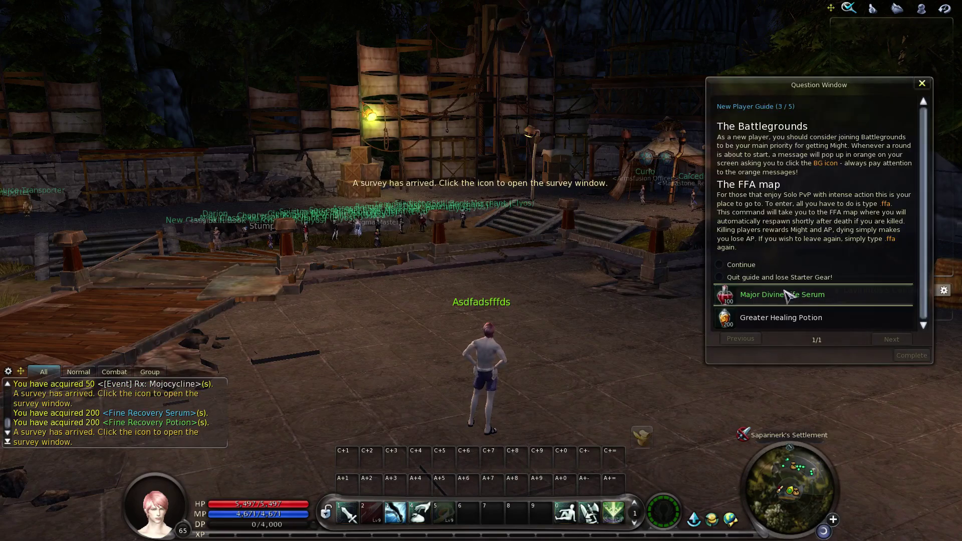
left_click(902, 356)
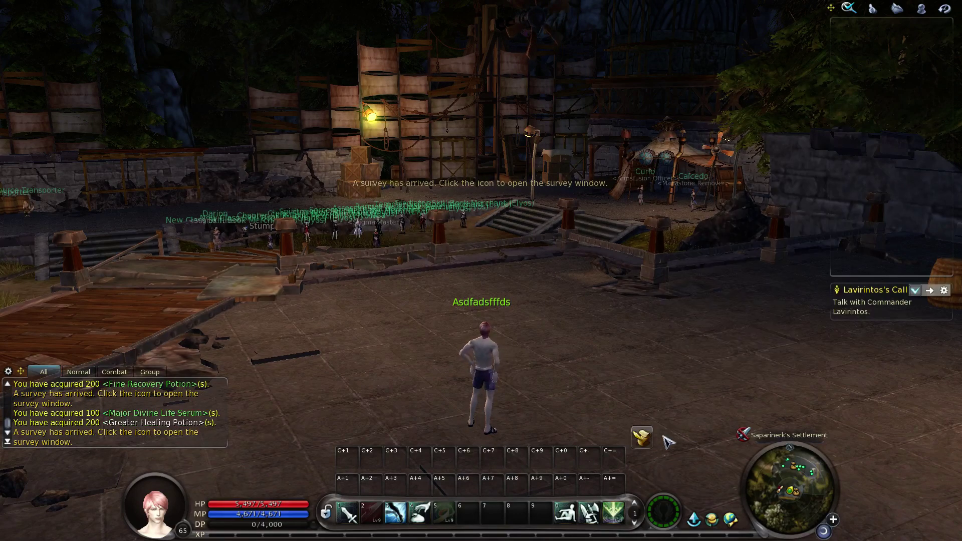
left_click(721, 307)
left_click(897, 357)
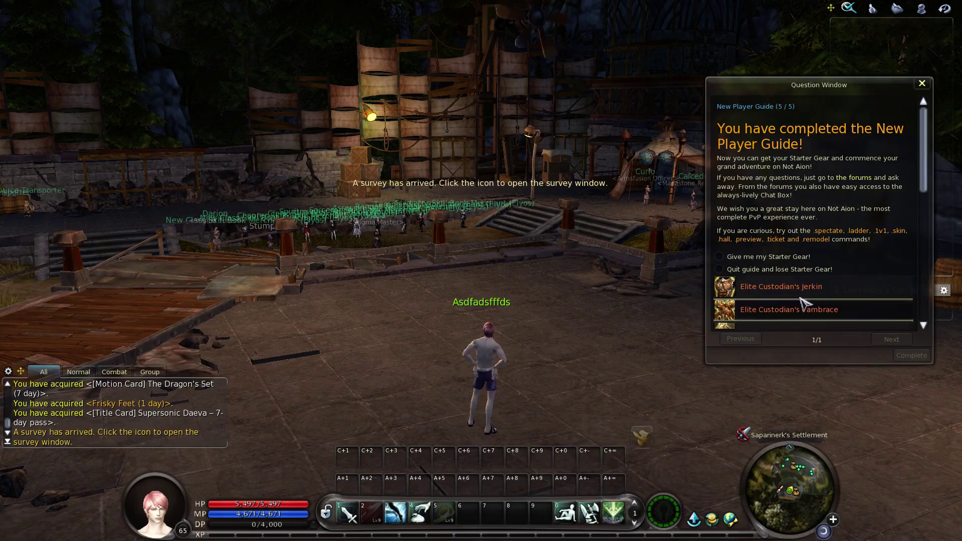
Choose 'Give me my Starter Gear!' on the final guide page and complete it.
scroll(801, 305, "down", 2)
left_click(719, 212)
scroll(779, 270, "down", 4)
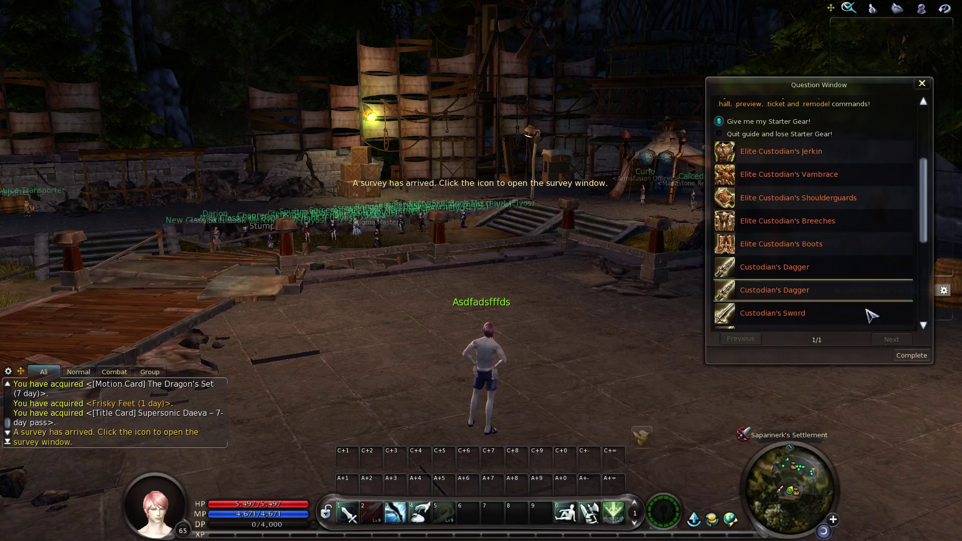
left_click(912, 356)
left_click(812, 210)
Equip the starter weapons and Elite Custodian armour pieces from Cube 1.
left_click(817, 196)
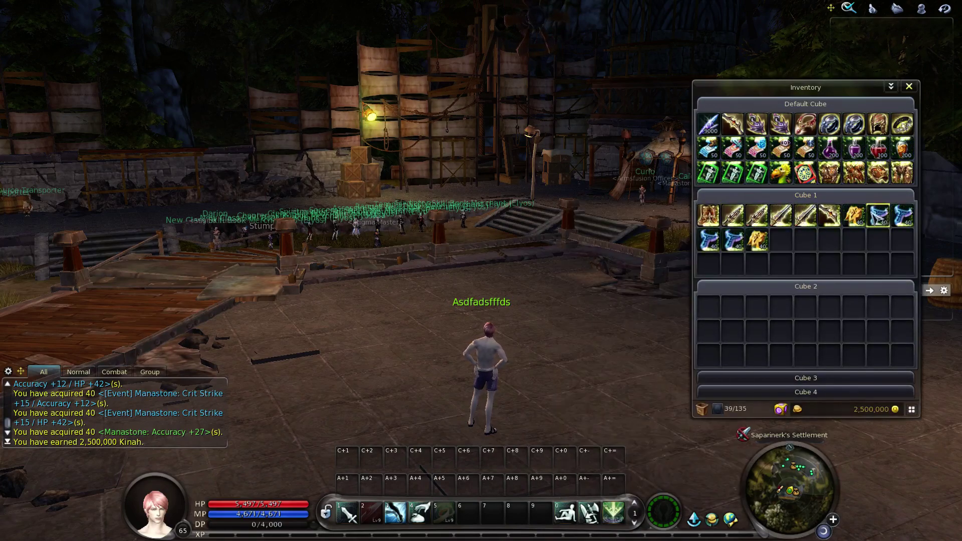
right_click(780, 216)
right_click(756, 215)
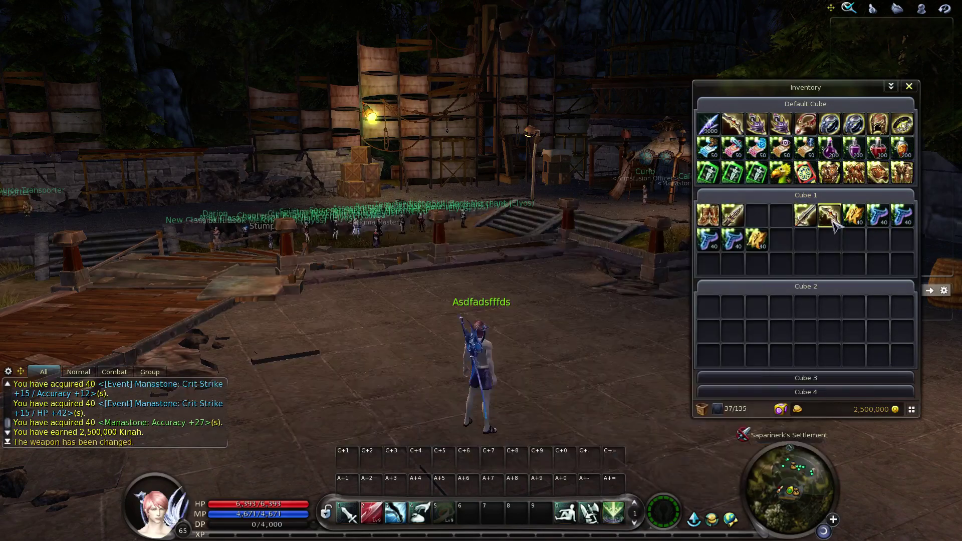
right_click(830, 215)
right_click(901, 172)
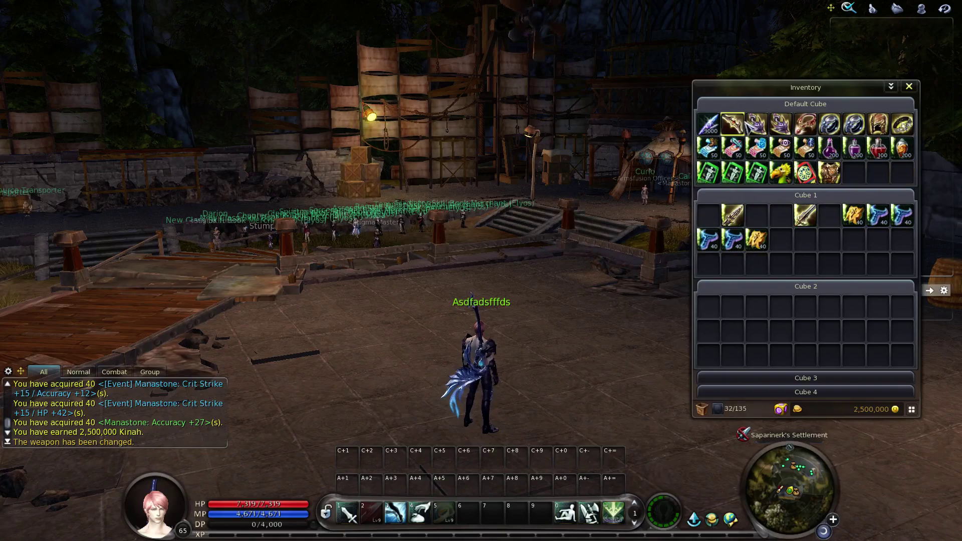
right_click(756, 124)
right_click(805, 124)
Equip both starter rings and use the Accelerox speed scroll.
right_click(902, 124)
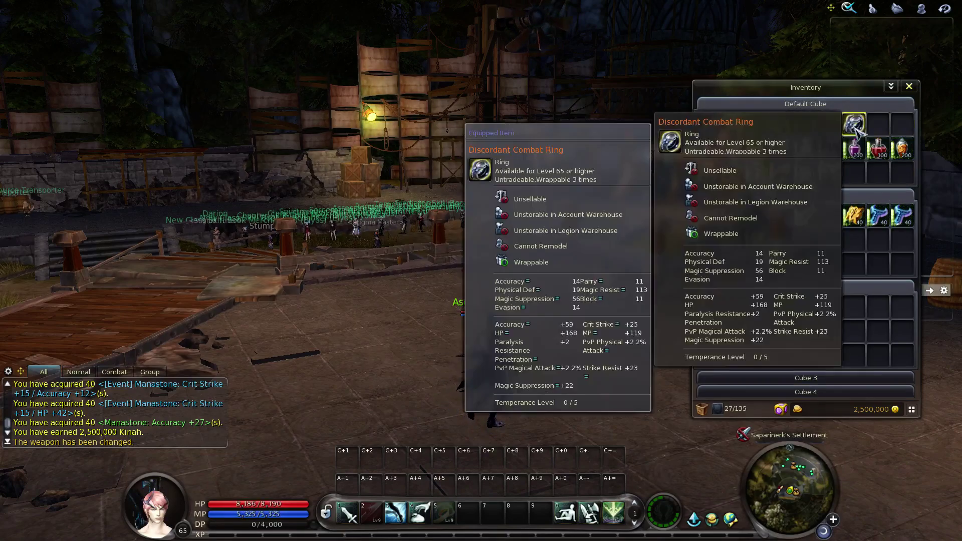
right_click(854, 124)
right_click(710, 149)
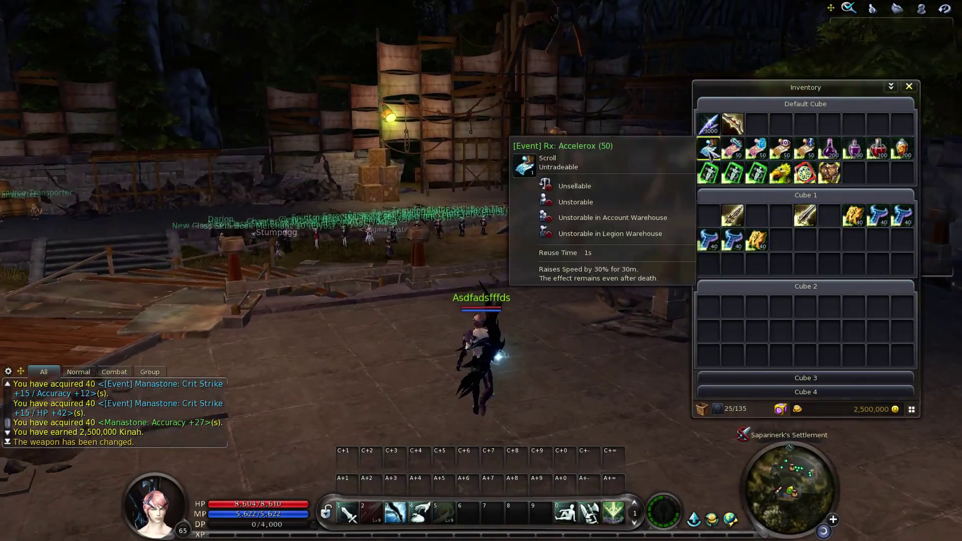